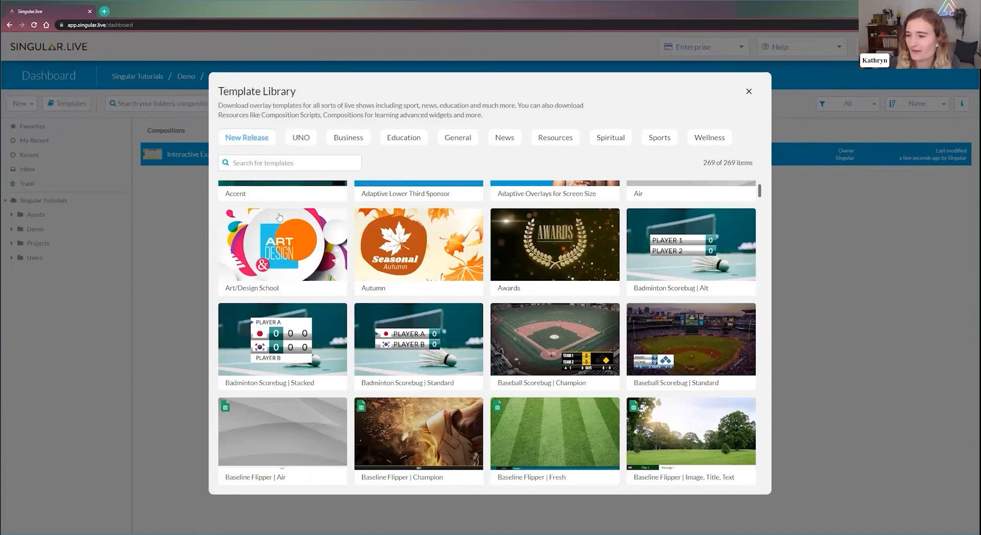
# Add the Interactive Example template from the Resources category of the template library to the dashboard and close the library.
pyautogui.scroll(1, 472, 290)
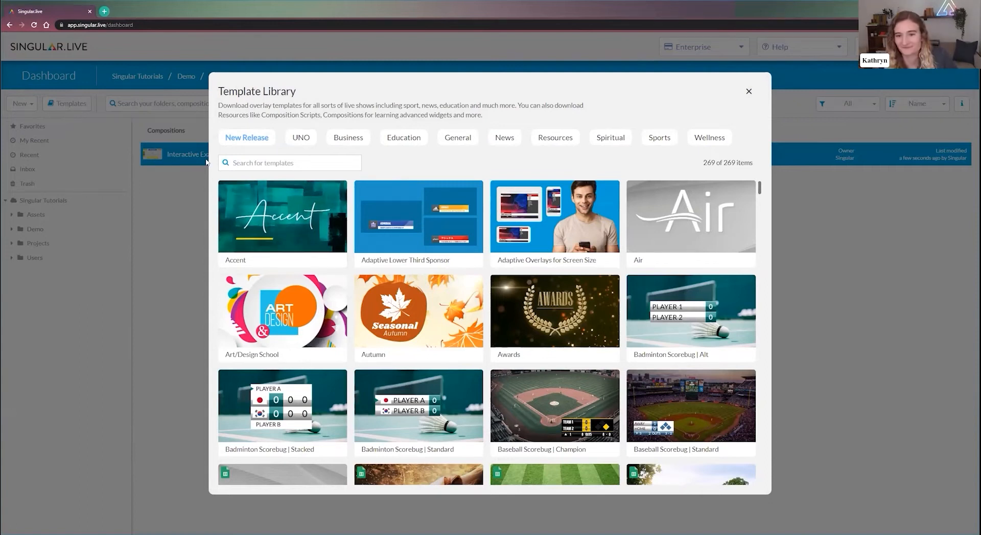
pyautogui.click(554, 138)
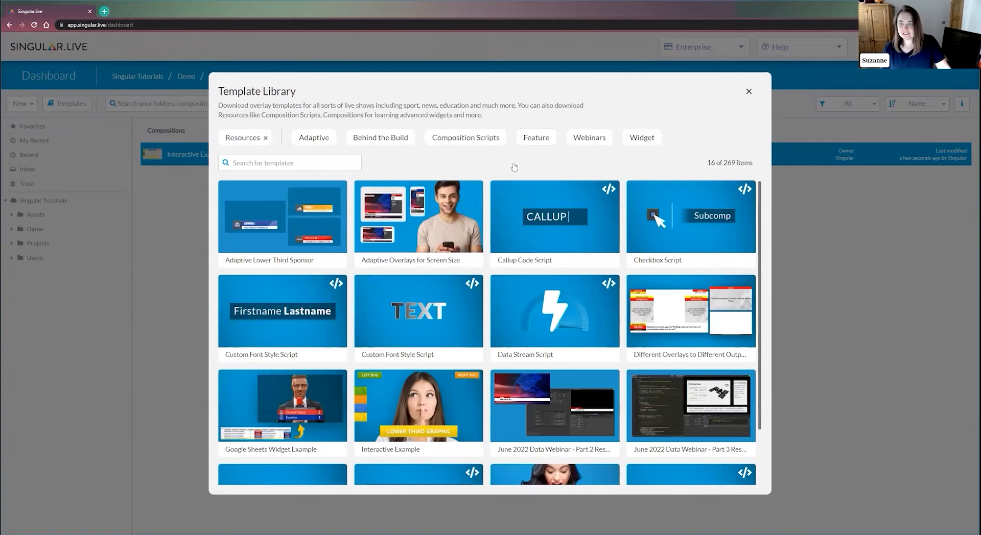
pyautogui.scroll(-1, 432, 375)
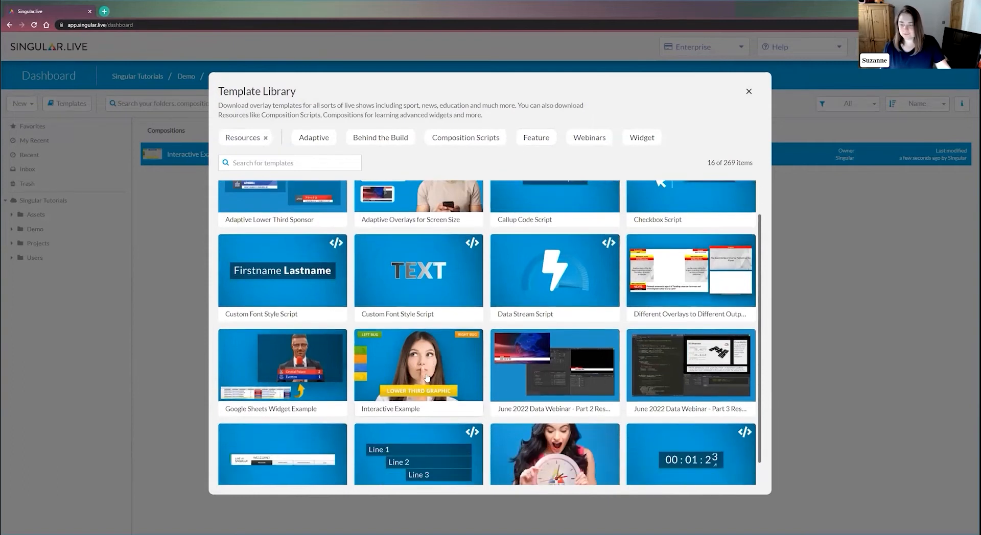
pyautogui.click(438, 331)
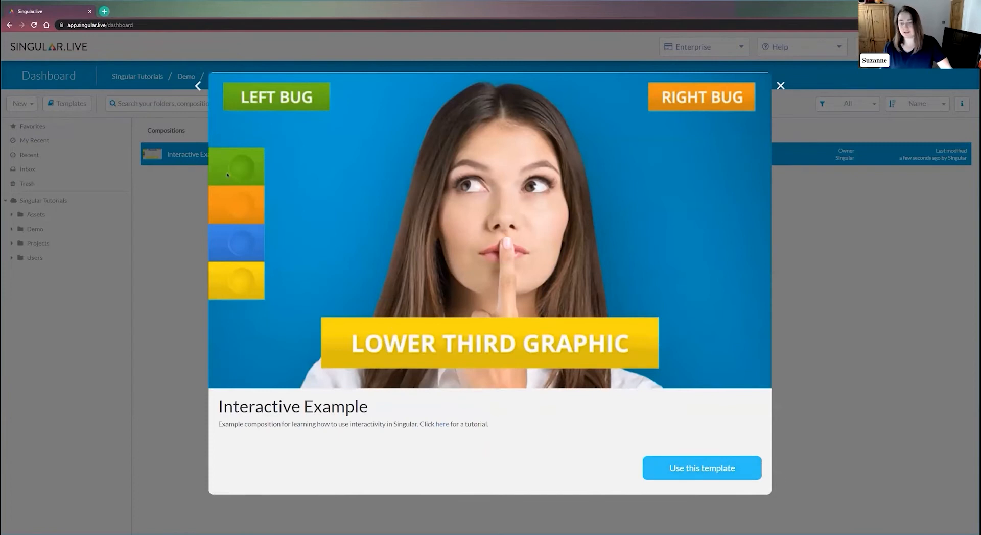
pyautogui.click(688, 470)
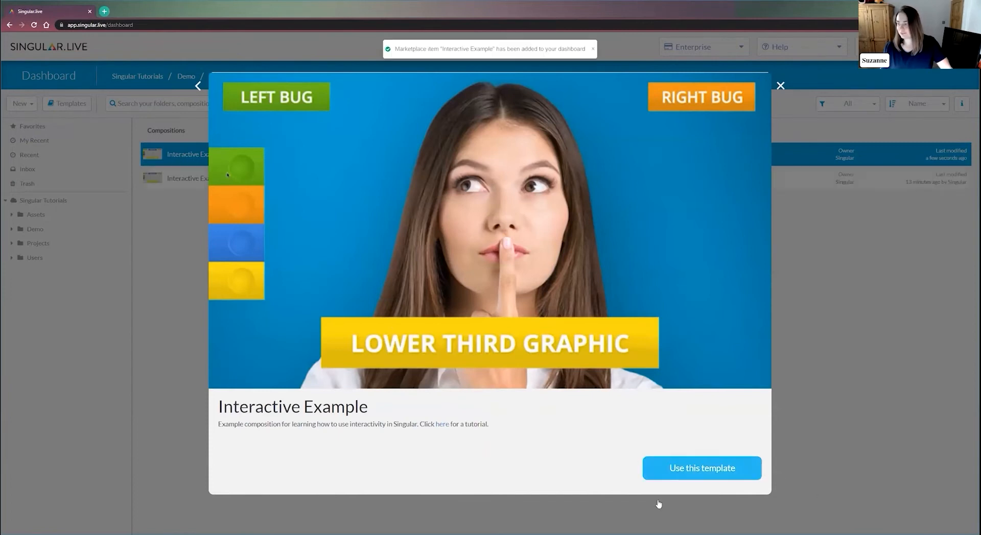
pyautogui.click(780, 86)
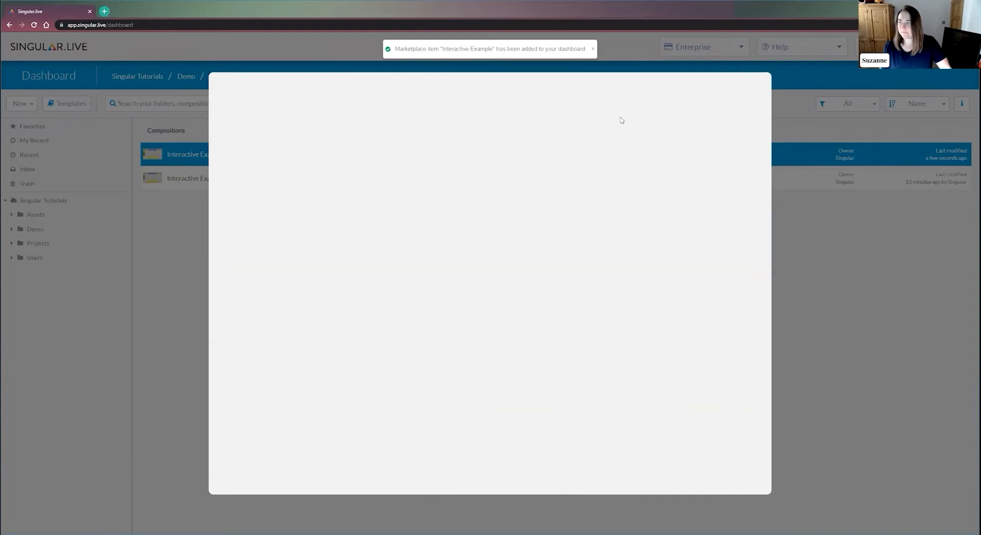
# Open the Interactive Examples composition for editing.
pyautogui.click(236, 181)
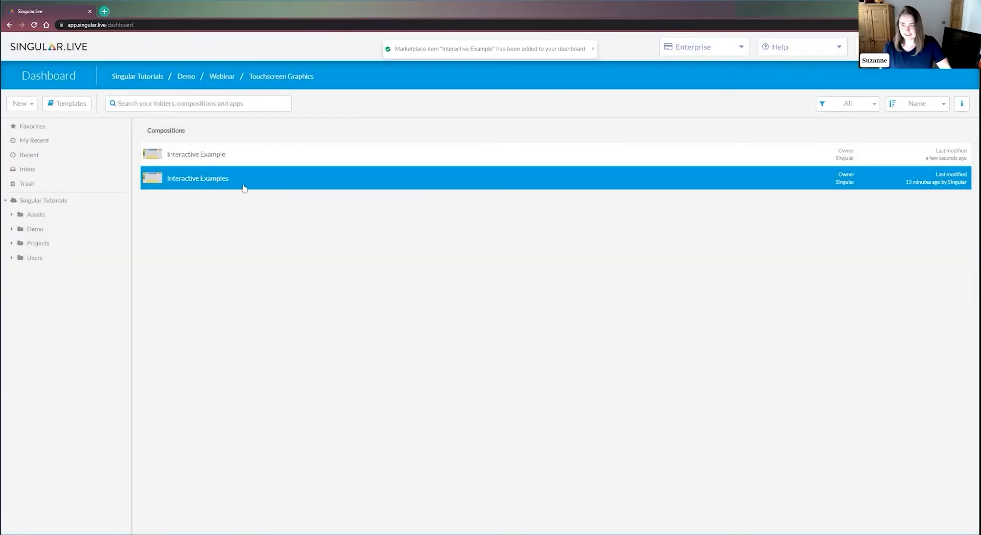
pyautogui.doubleClick(244, 187)
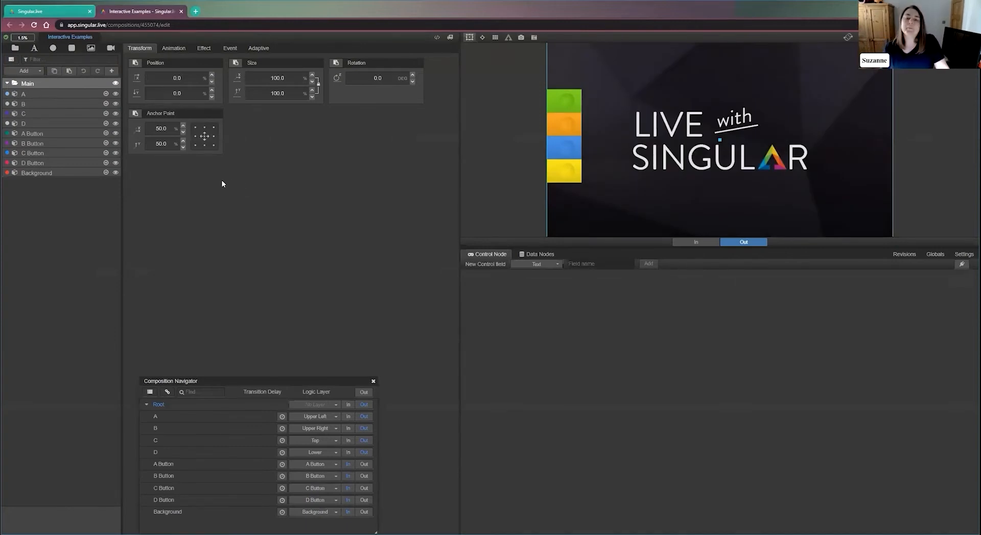
# Identify the button sub-compositions by switching the visibility of B Button and C Button off and on.
pyautogui.click(68, 137)
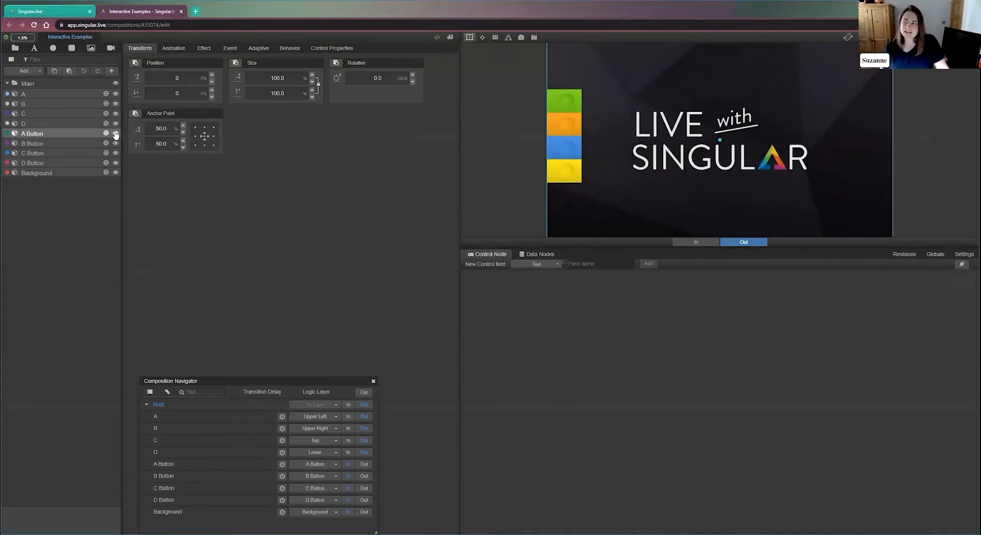
pyautogui.click(116, 144)
pyautogui.click(115, 144)
pyautogui.click(116, 153)
pyautogui.click(116, 153)
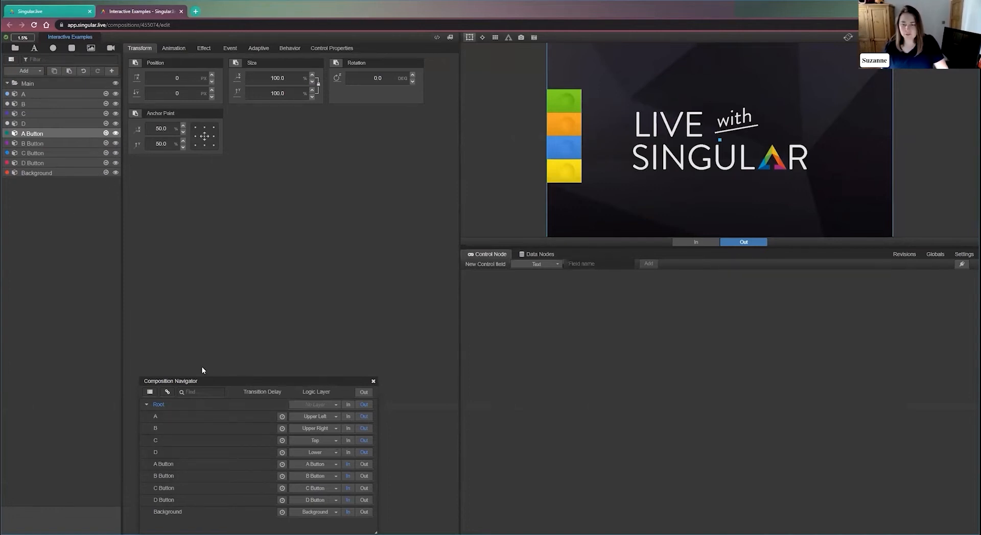
# Reposition the Composition Navigator in the workspace and enlarge its window.
pyautogui.moveTo(211, 379); pyautogui.dragTo(192, 181)
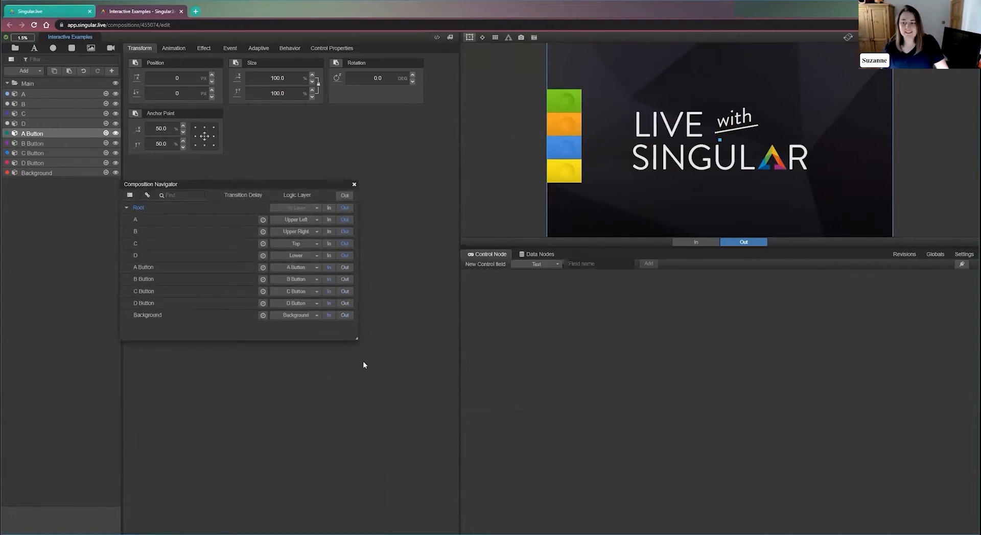
pyautogui.moveTo(356, 339); pyautogui.dragTo(366, 368)
pyautogui.moveTo(249, 189); pyautogui.dragTo(266, 253)
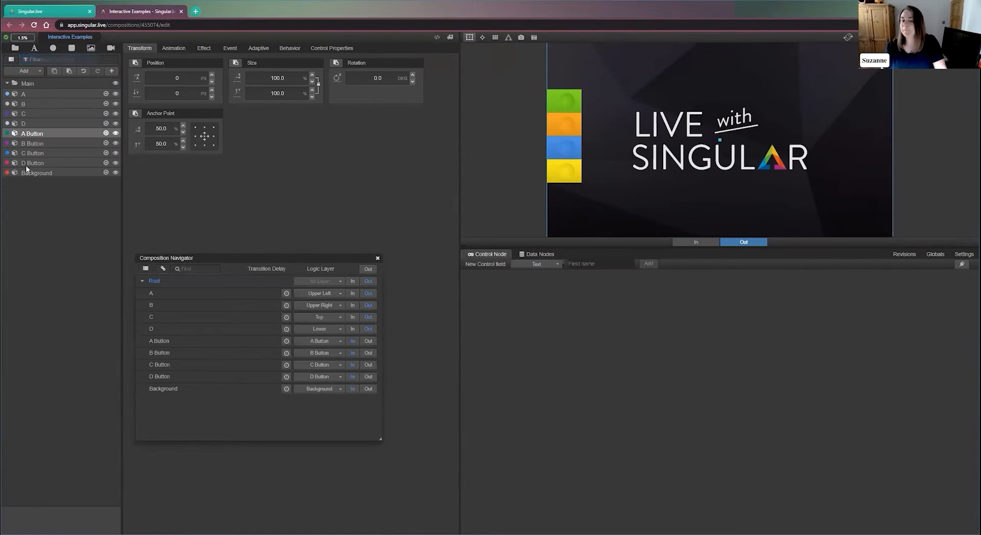
# Bring sub-compositions A, B, C and D in and enlarge the preview area.
pyautogui.click(352, 293)
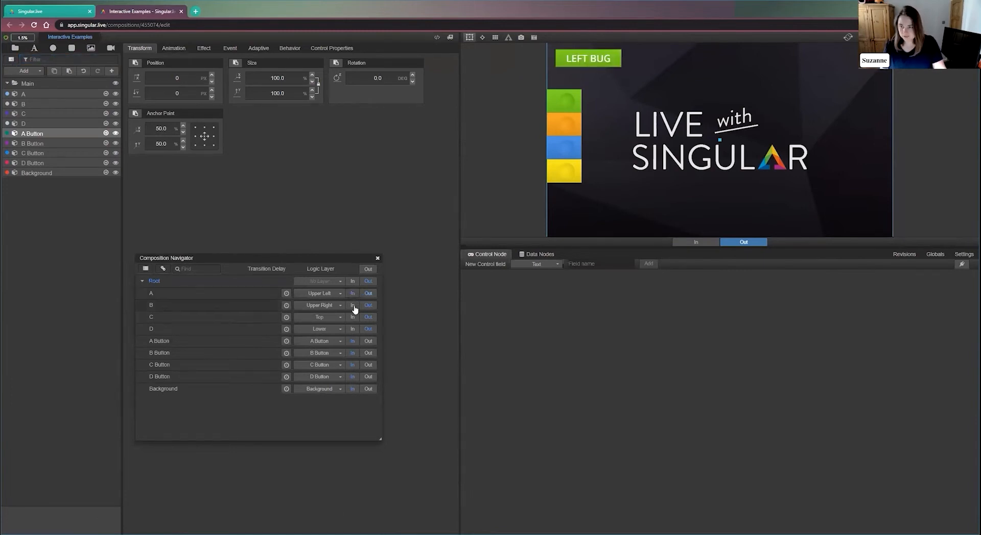
pyautogui.click(353, 305)
pyautogui.click(353, 317)
pyautogui.click(354, 330)
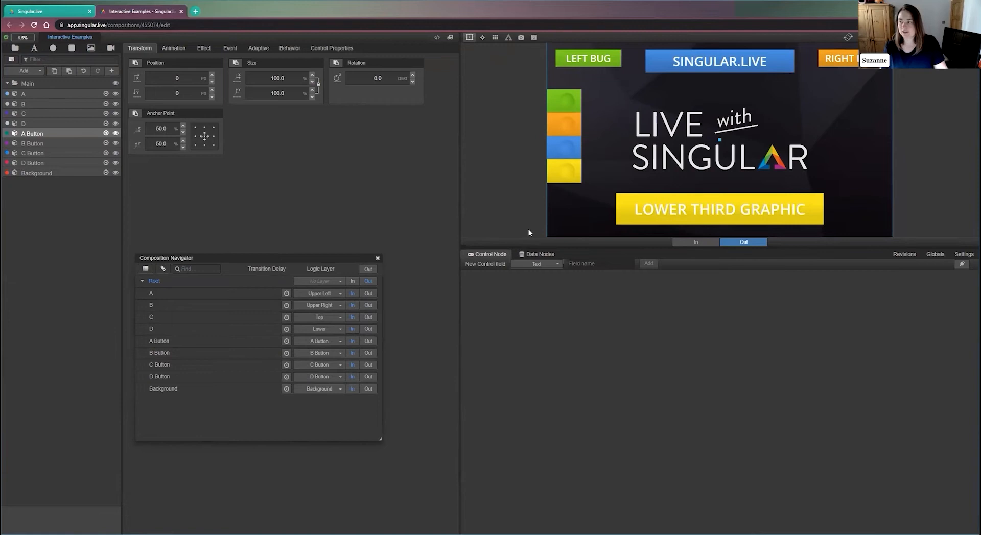
pyautogui.moveTo(536, 244); pyautogui.dragTo(536, 366)
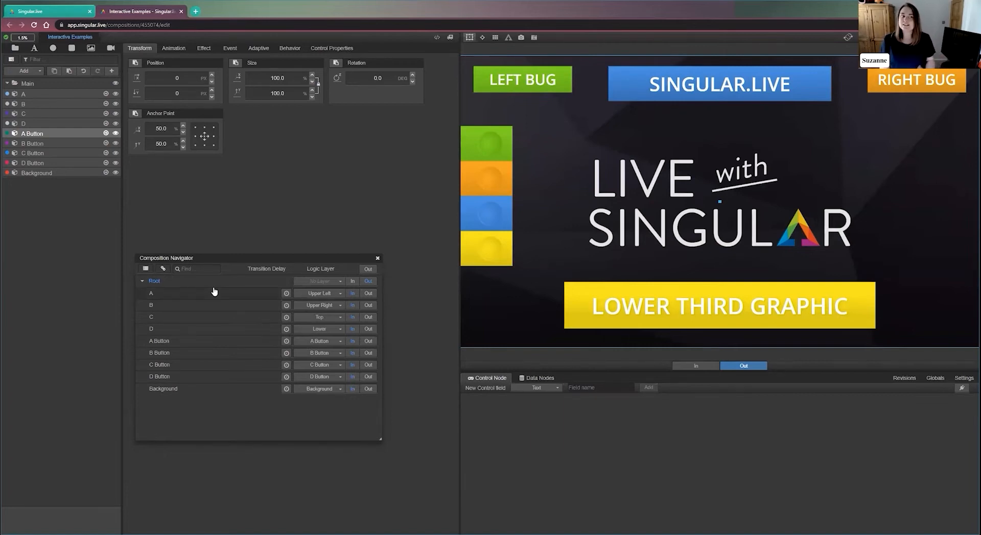
# Open the A Button sub-composition and take B, C, D, B Button, C Button and D Button out.
pyautogui.doubleClick(159, 342)
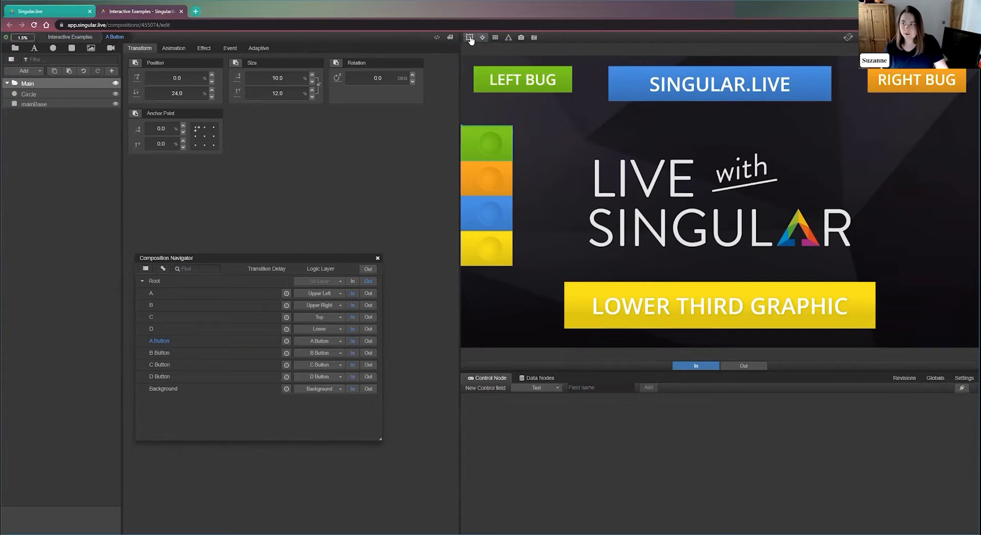
pyautogui.click(367, 354)
pyautogui.click(366, 365)
pyautogui.click(368, 377)
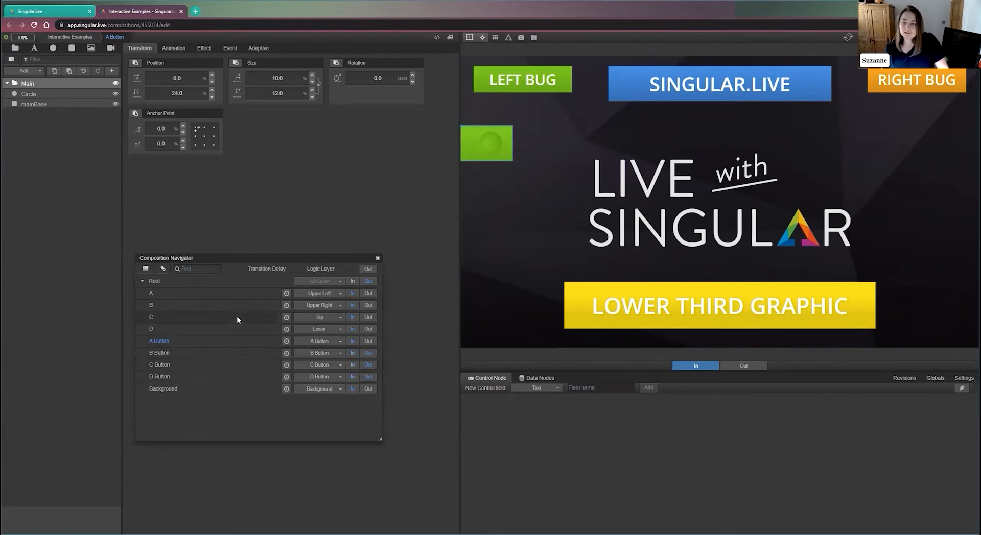
pyautogui.click(368, 305)
pyautogui.click(368, 318)
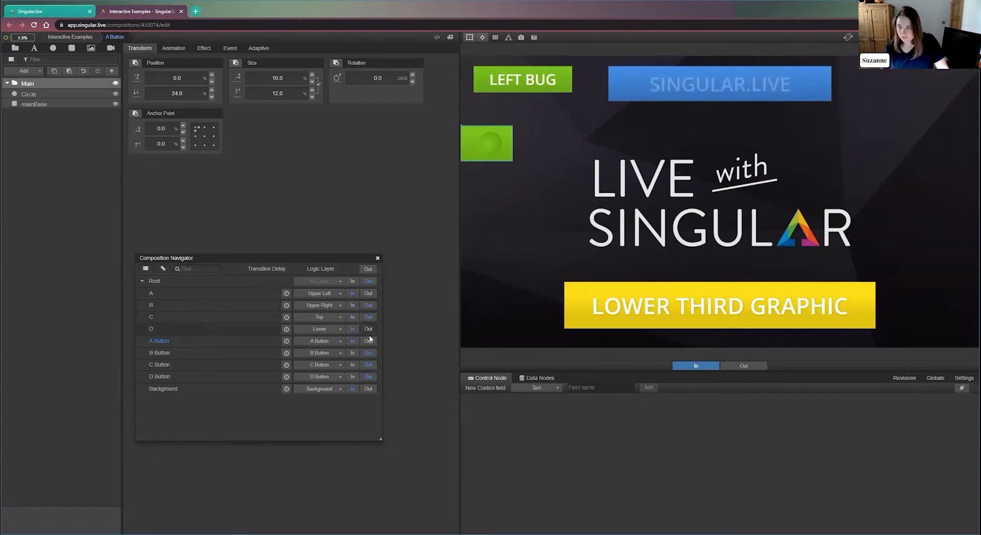
pyautogui.click(368, 329)
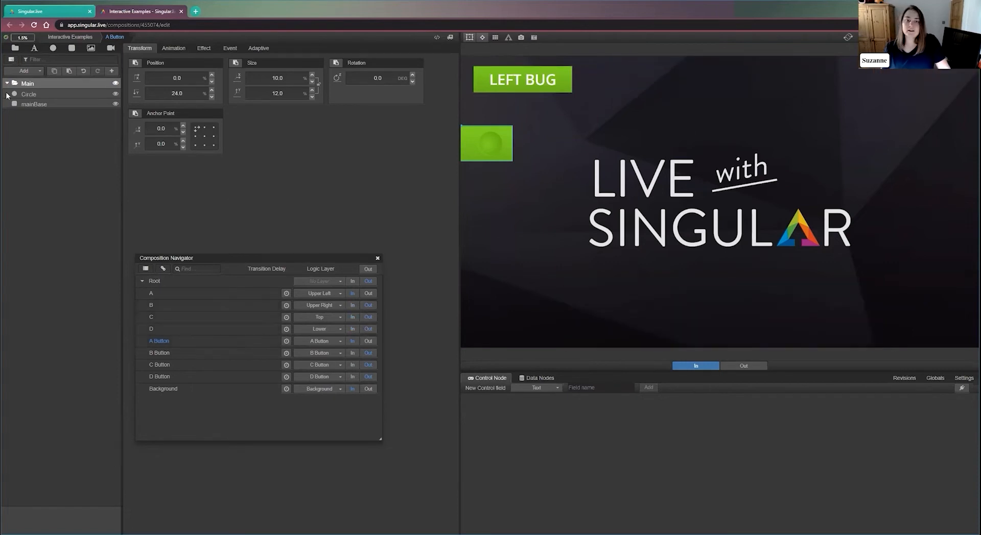
# Examine the event types available for A Button's Main group and its mainBase layer.
pyautogui.click(231, 49)
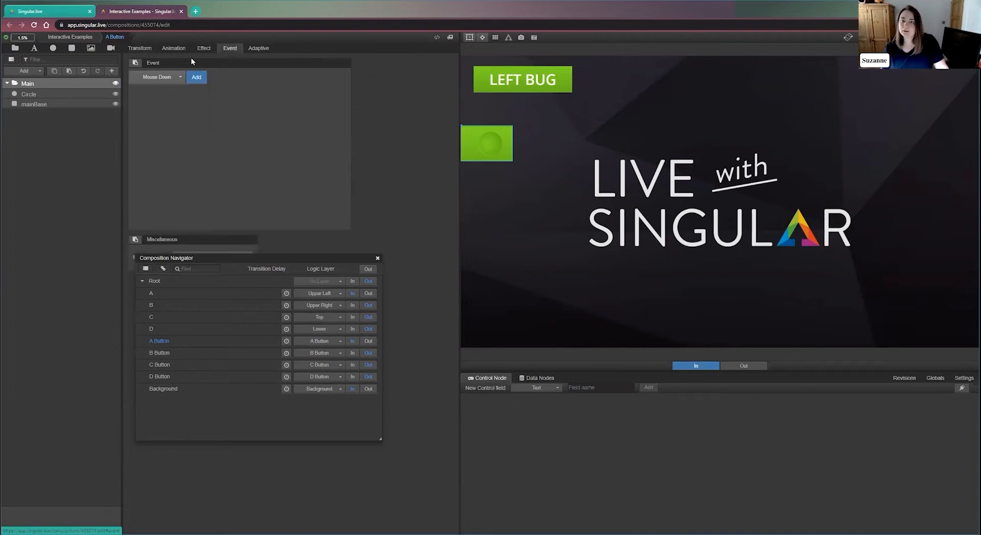
pyautogui.click(175, 79)
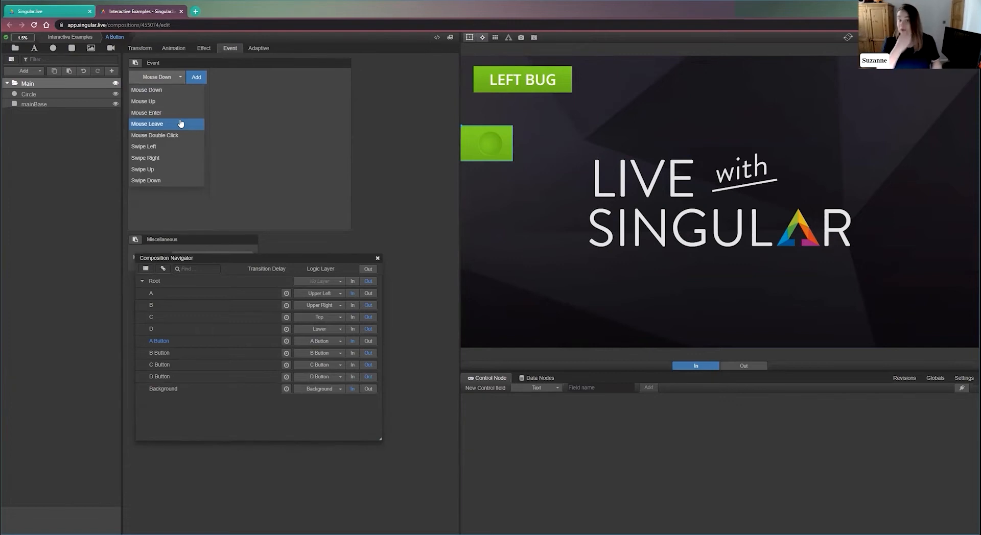
pyautogui.click(163, 91)
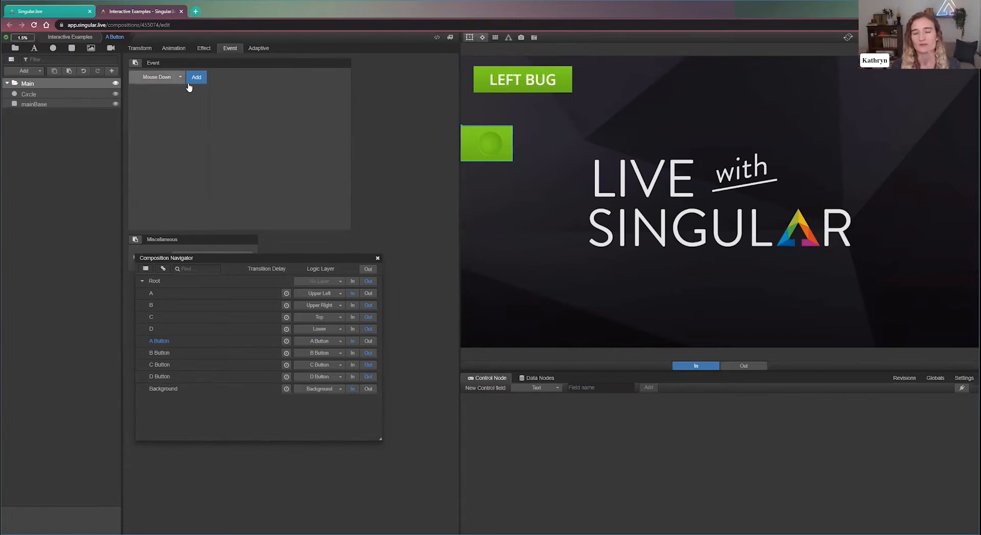
pyautogui.click(178, 82)
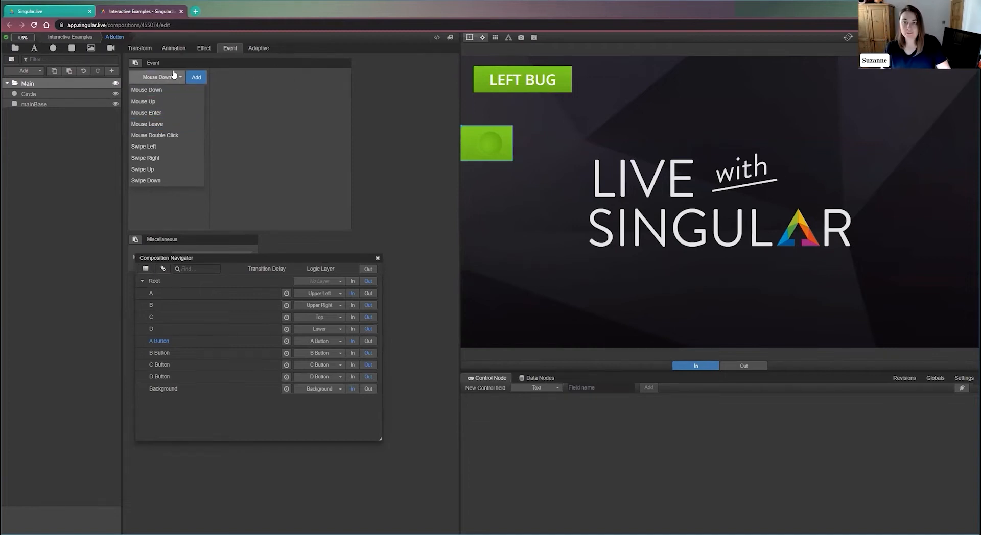
pyautogui.click(80, 82)
pyautogui.click(56, 104)
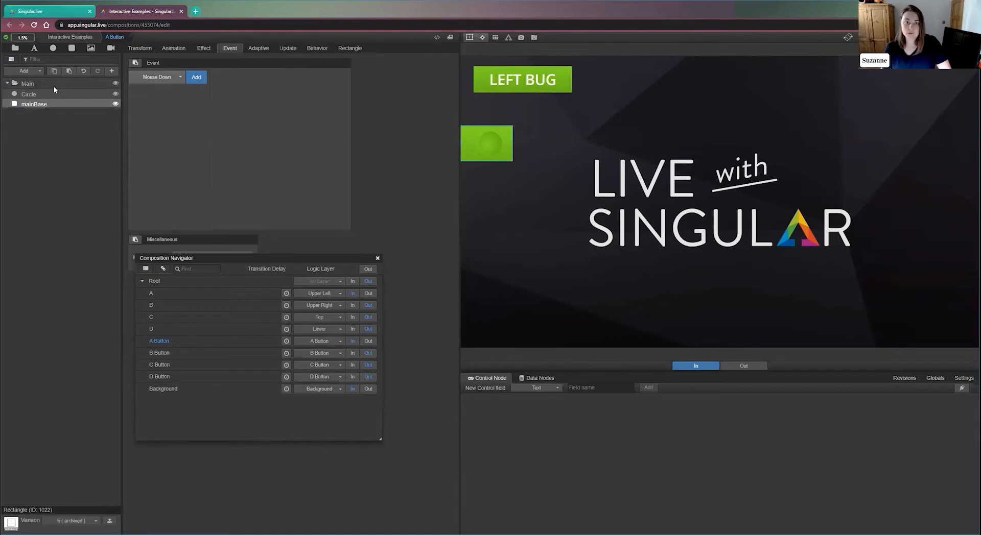
pyautogui.click(61, 84)
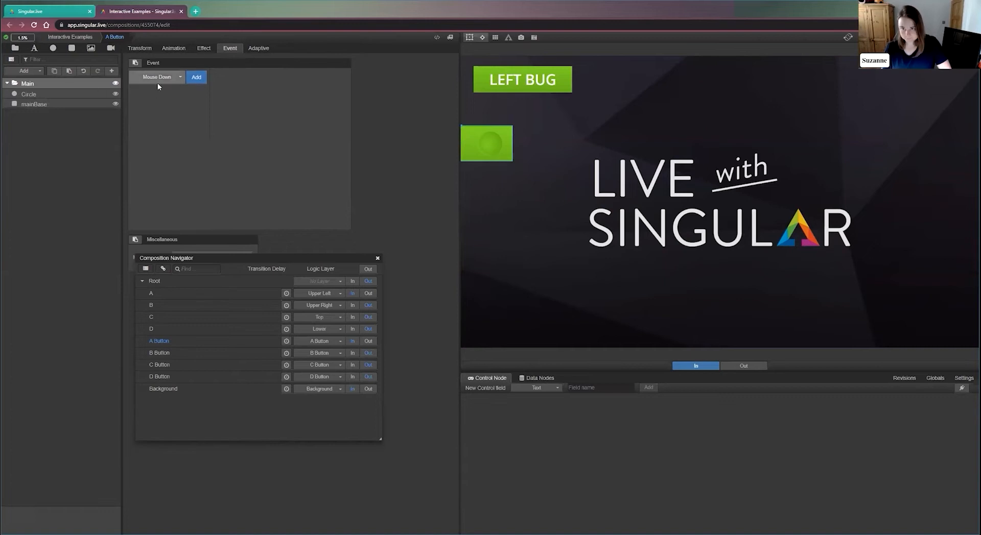
# Add a Mouse Down event to A Button's Main group and activate Control Sub-Composition with A as the target.
pyautogui.click(196, 78)
pyautogui.click(345, 107)
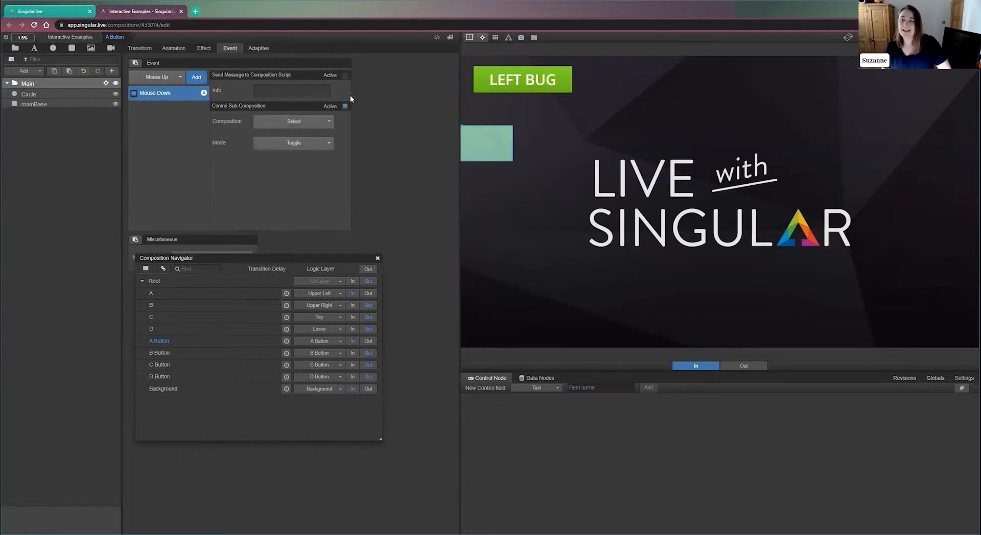
pyautogui.click(309, 124)
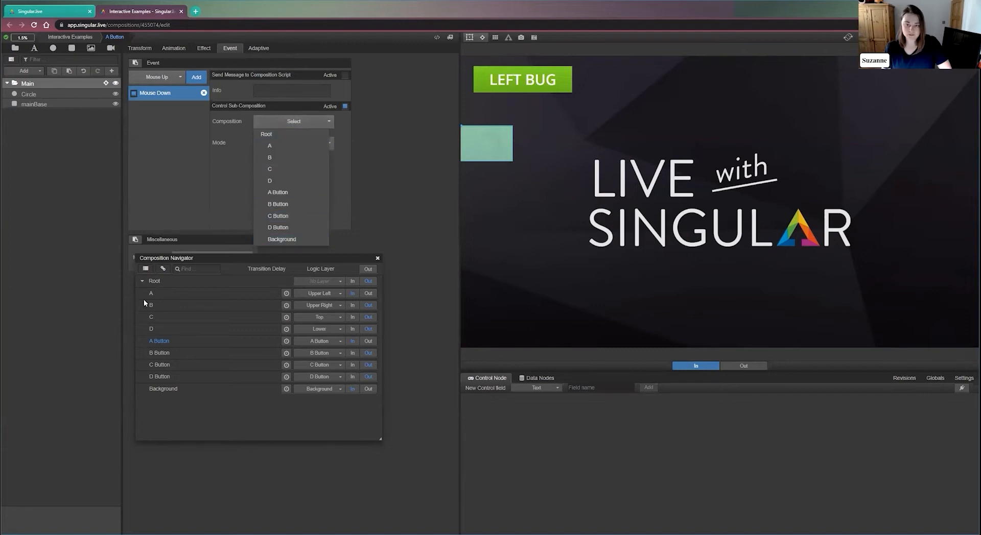
pyautogui.click(285, 147)
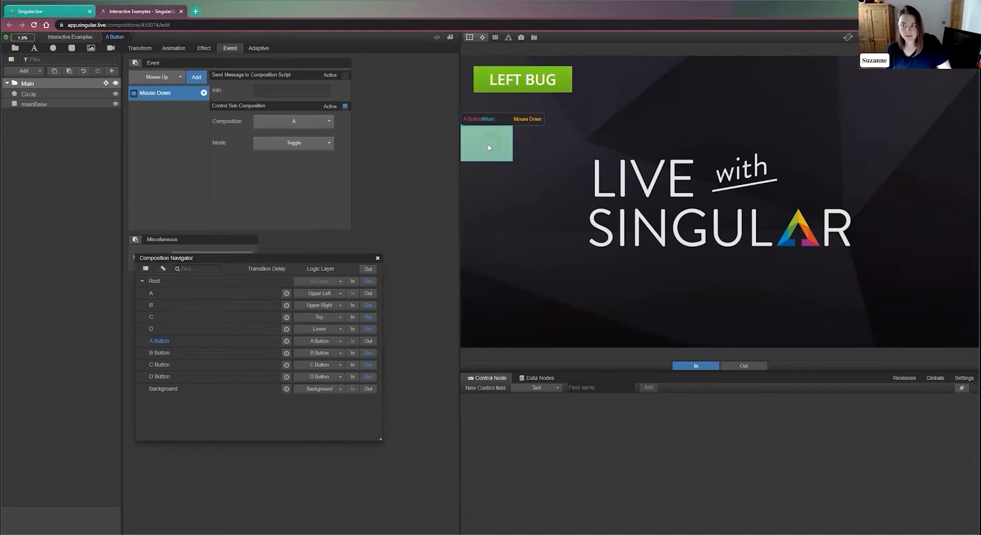
pyautogui.click(198, 77)
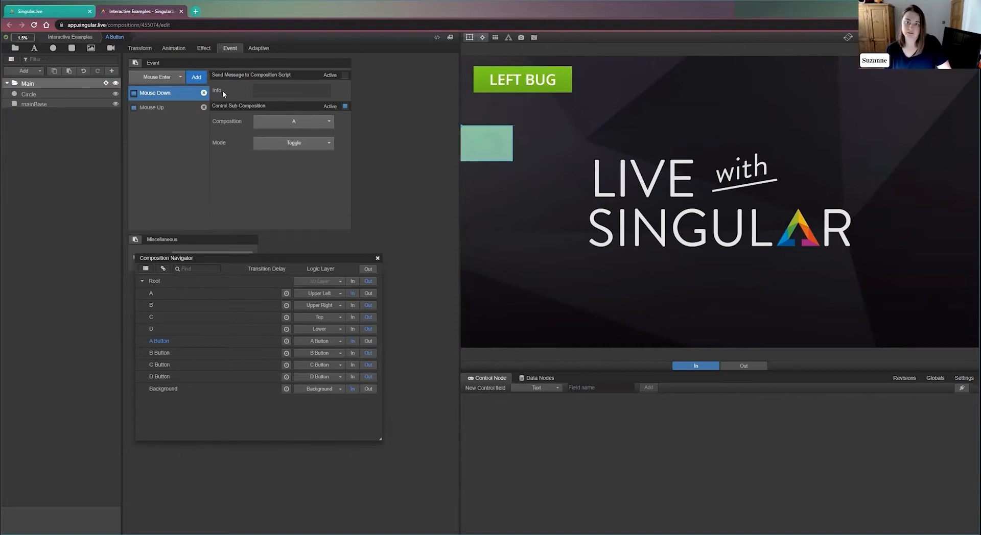
pyautogui.click(204, 107)
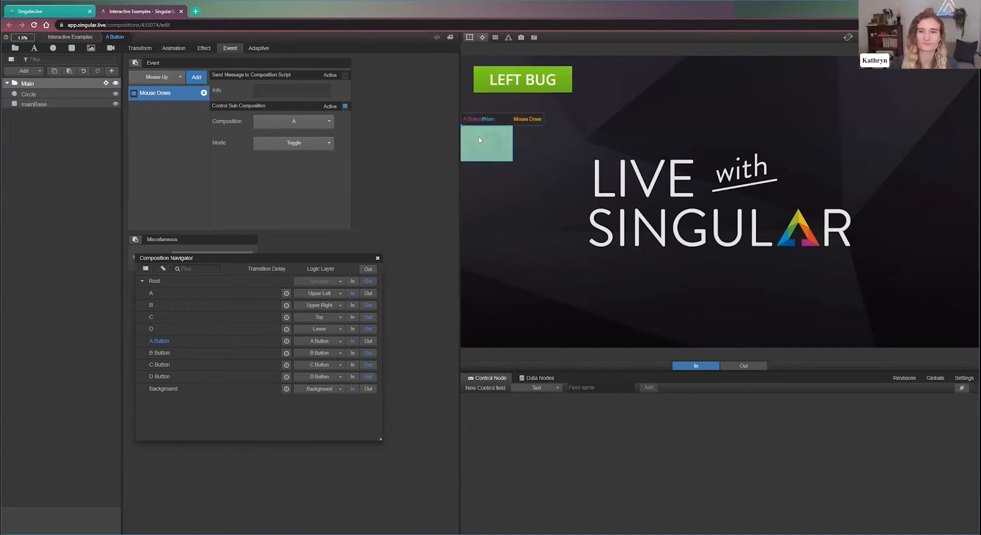
# Hide the event-area overlay in the preview and test A Button by triggering it repeatedly to toggle the LEFT BUG graphic.
pyautogui.click(482, 39)
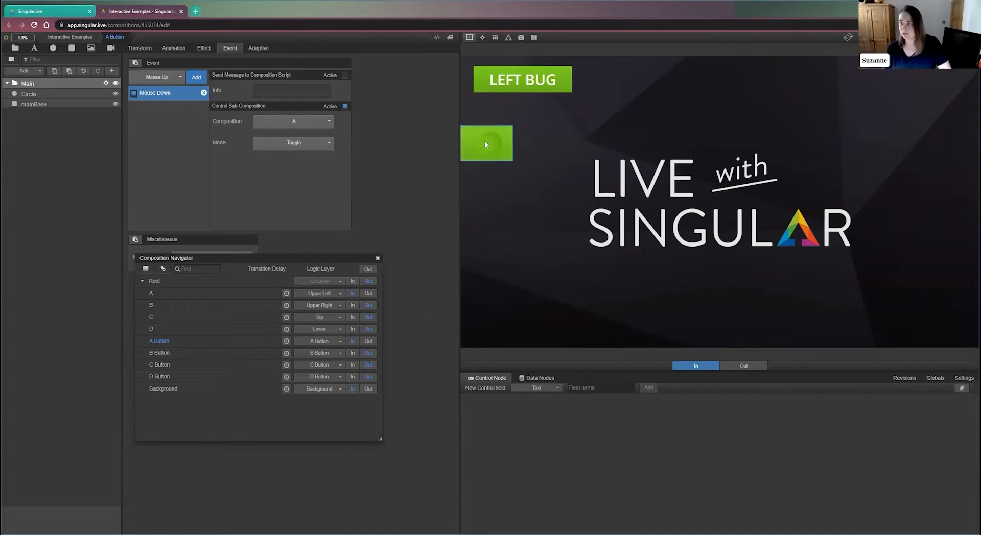
pyautogui.click(483, 38)
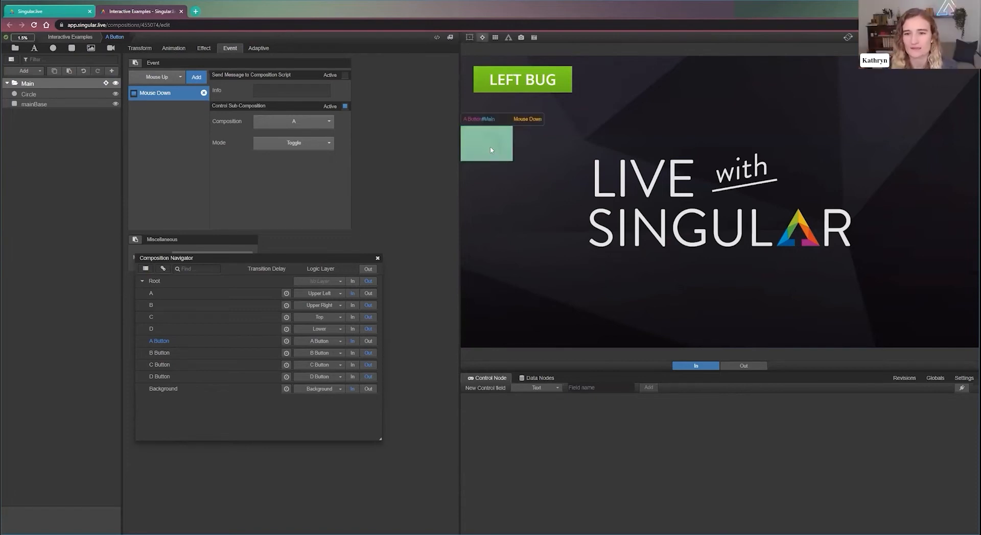
pyautogui.click(481, 39)
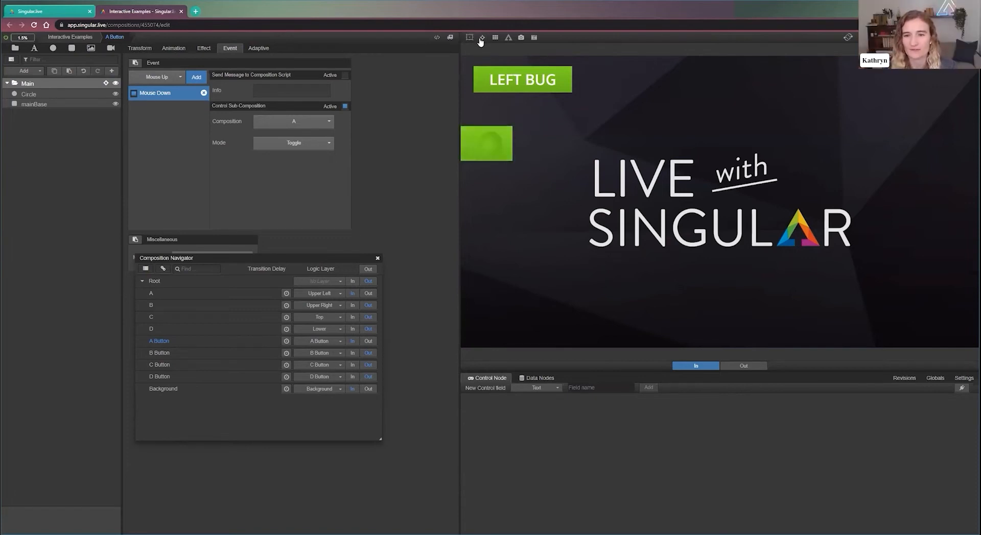
pyautogui.click(487, 142)
pyautogui.click(487, 142)
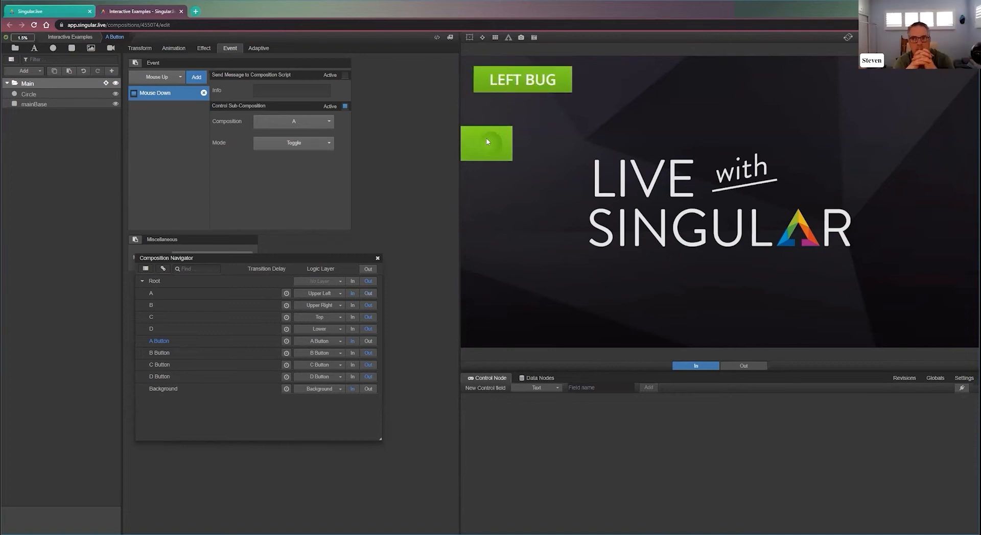
pyautogui.click(487, 142)
pyautogui.click(487, 142)
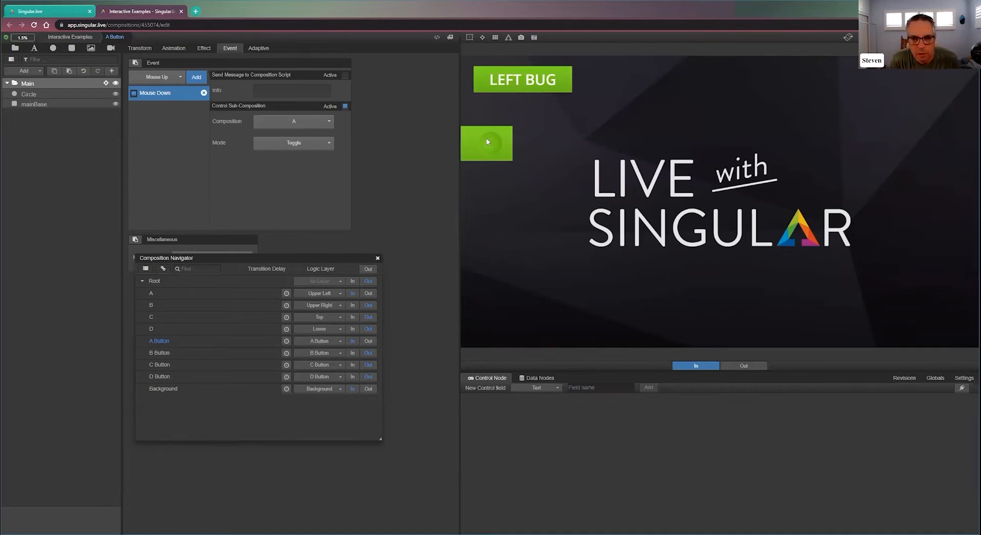
# Compare the bounding-box and event-area overlays on A Button in the preview, leaving both hidden.
pyautogui.click(469, 37)
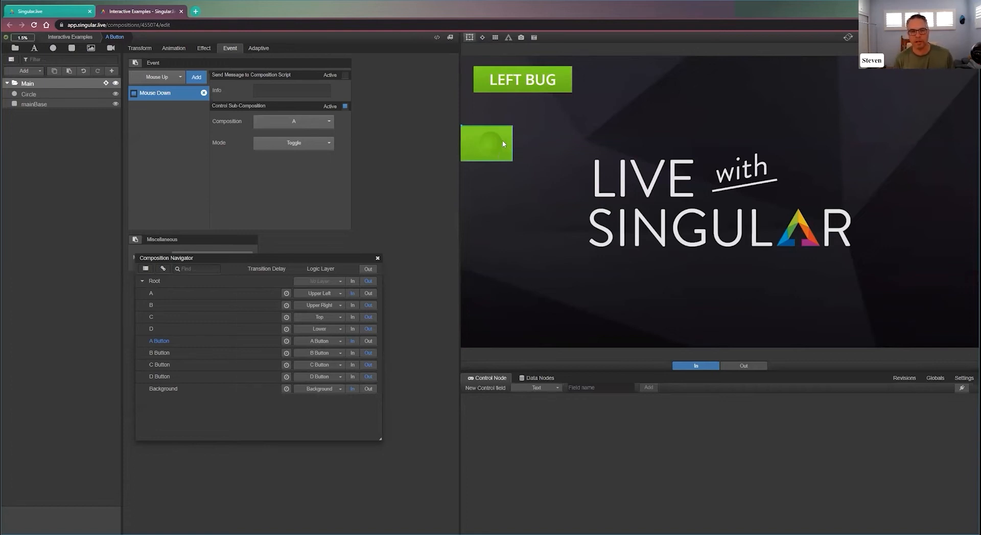
pyautogui.click(481, 39)
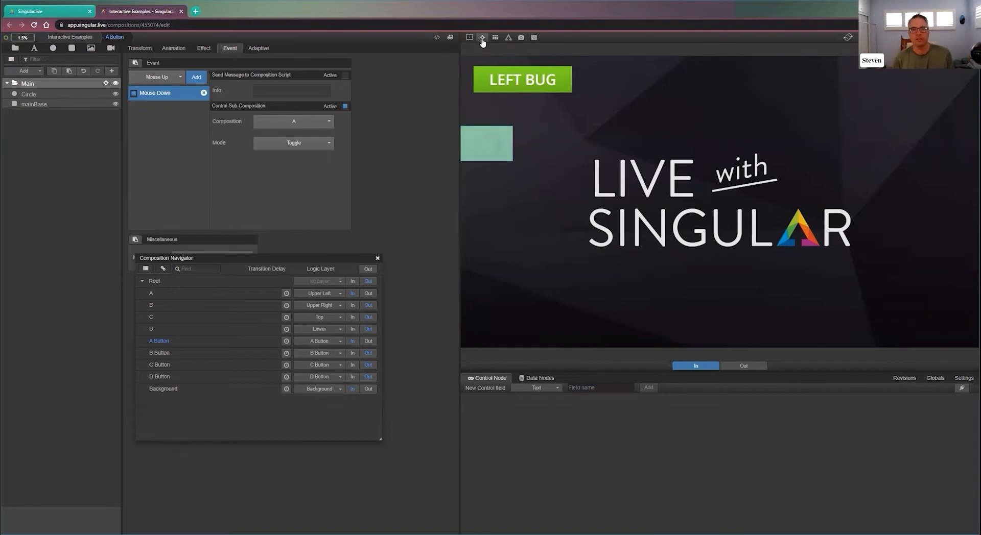
pyautogui.click(482, 40)
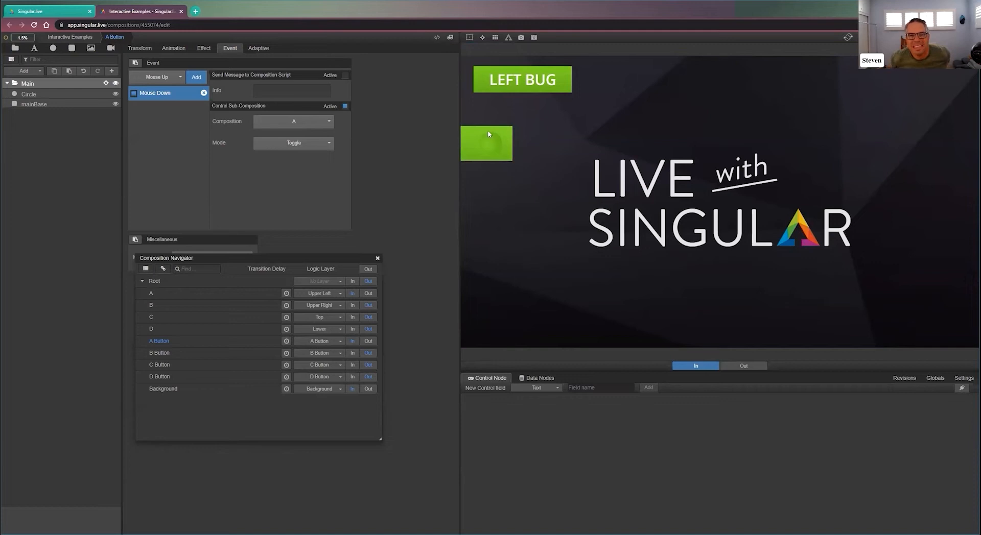
pyautogui.click(468, 40)
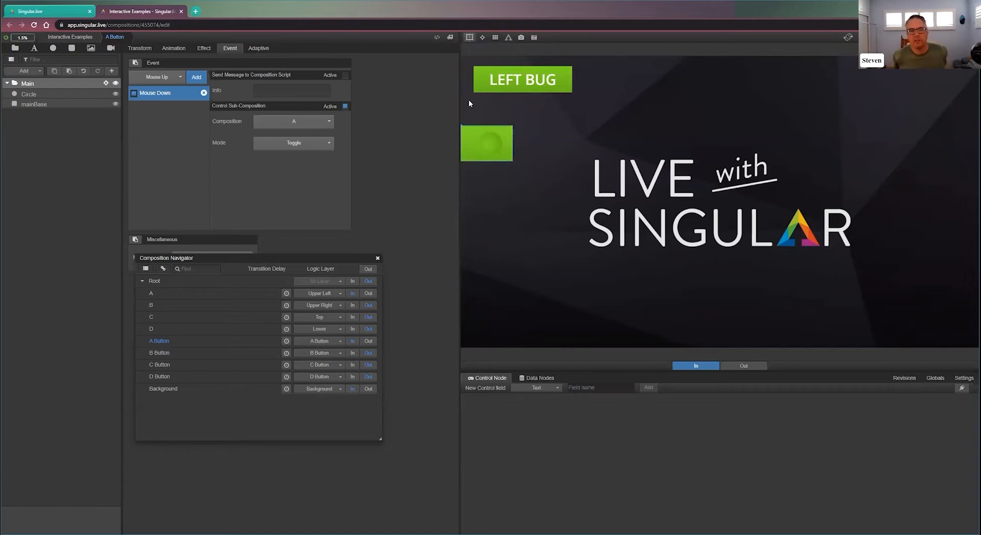
pyautogui.click(470, 41)
# Trigger A Button several times in the preview to check that it toggles the LEFT BUG graphic.
pyautogui.click(488, 140)
pyautogui.click(487, 140)
pyautogui.click(487, 140)
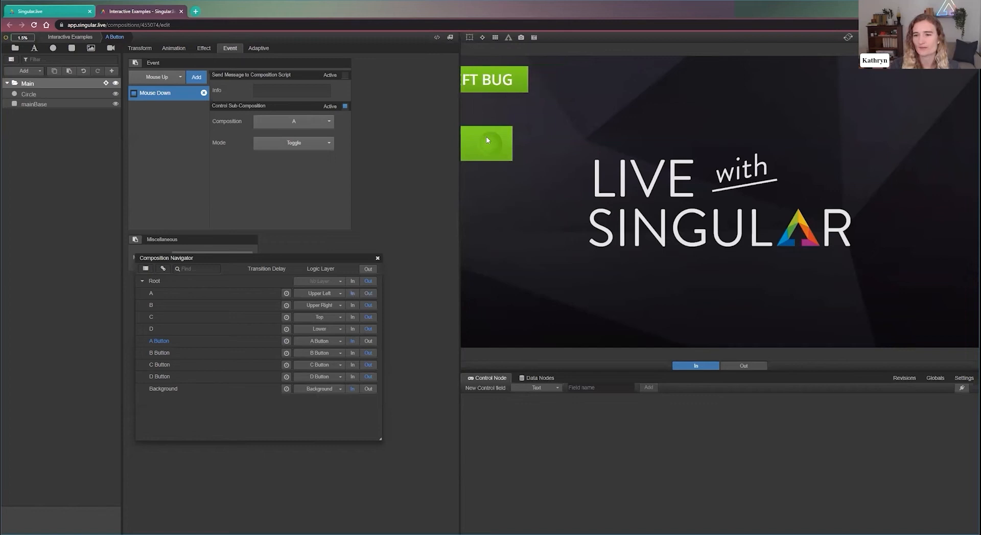
pyautogui.click(487, 140)
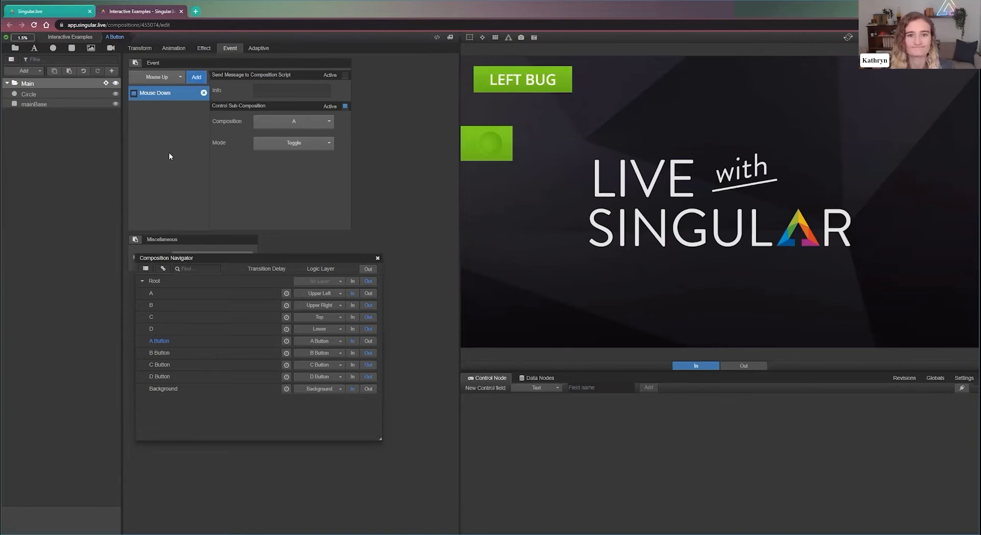
# Bring B Button in so it shows in the preview, keeping A Button open for editing.
pyautogui.click(353, 353)
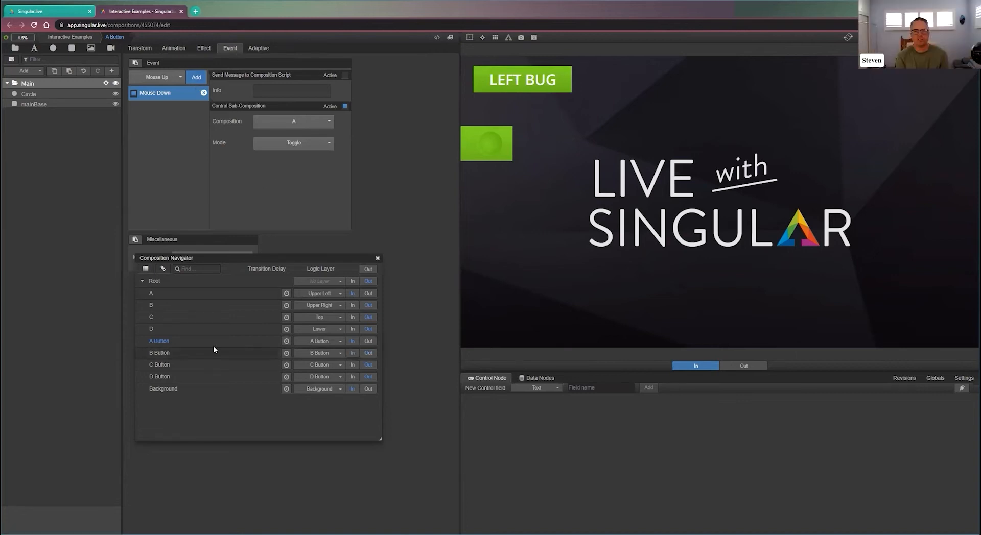
pyautogui.click(159, 353)
pyautogui.click(160, 343)
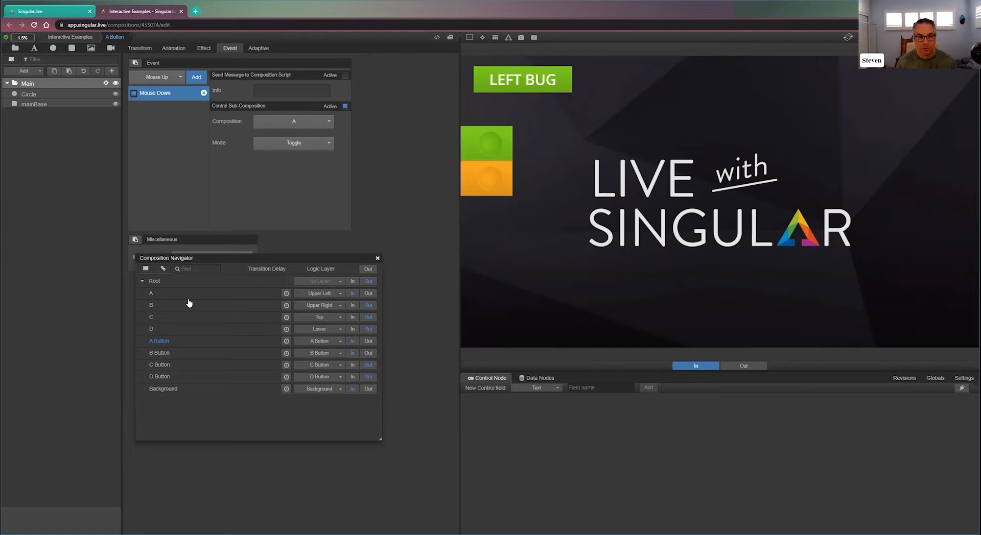
# Uncover the Mouse Pointer setting of A Button's Main group, set it to Pointer, and test the green button.
pyautogui.moveTo(258, 257); pyautogui.dragTo(487, 358)
pyautogui.click(242, 261)
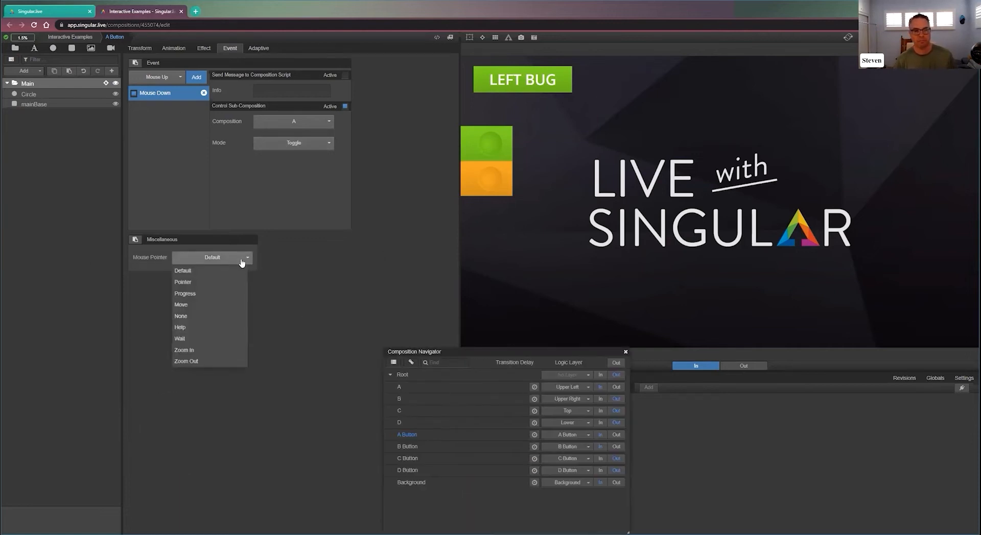
pyautogui.click(221, 282)
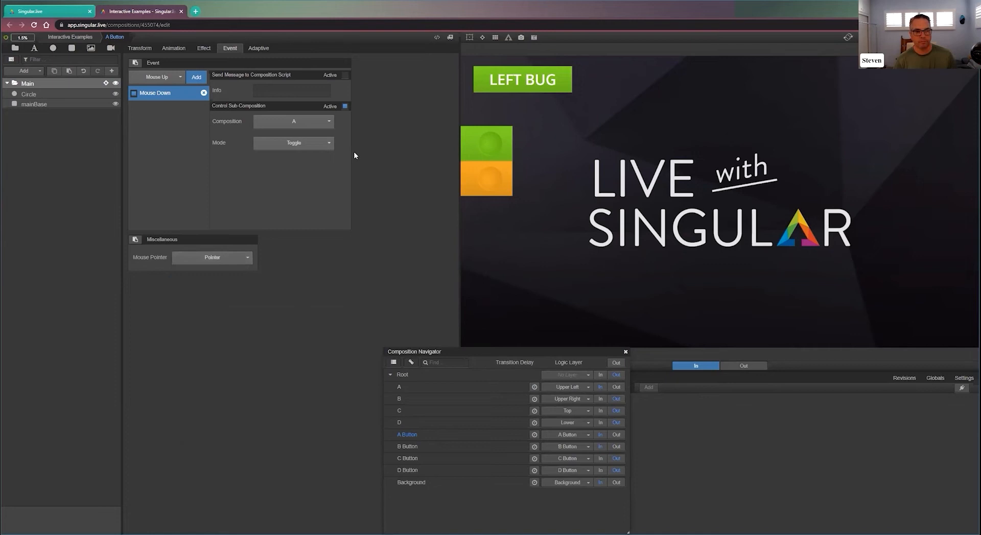
pyautogui.click(476, 152)
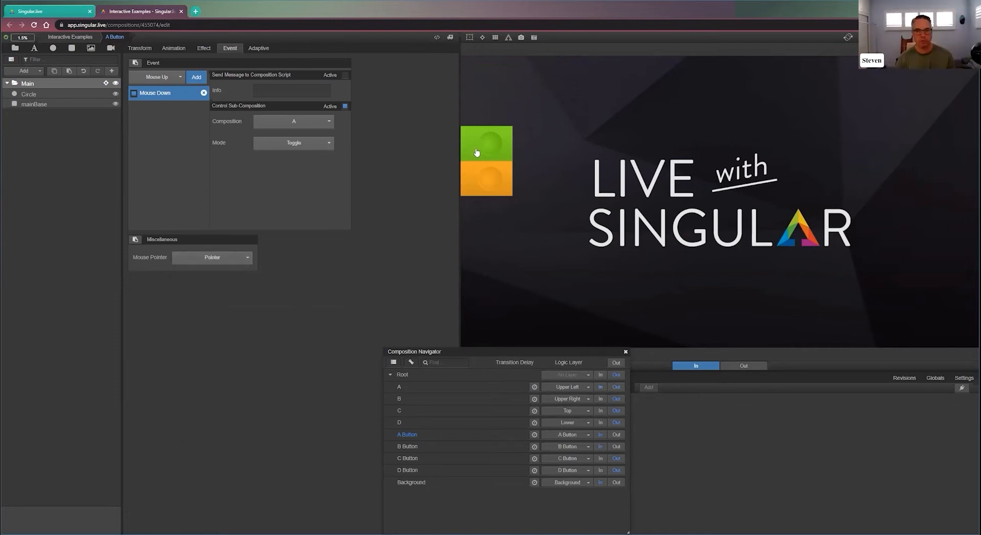
pyautogui.click(476, 152)
pyautogui.click(245, 258)
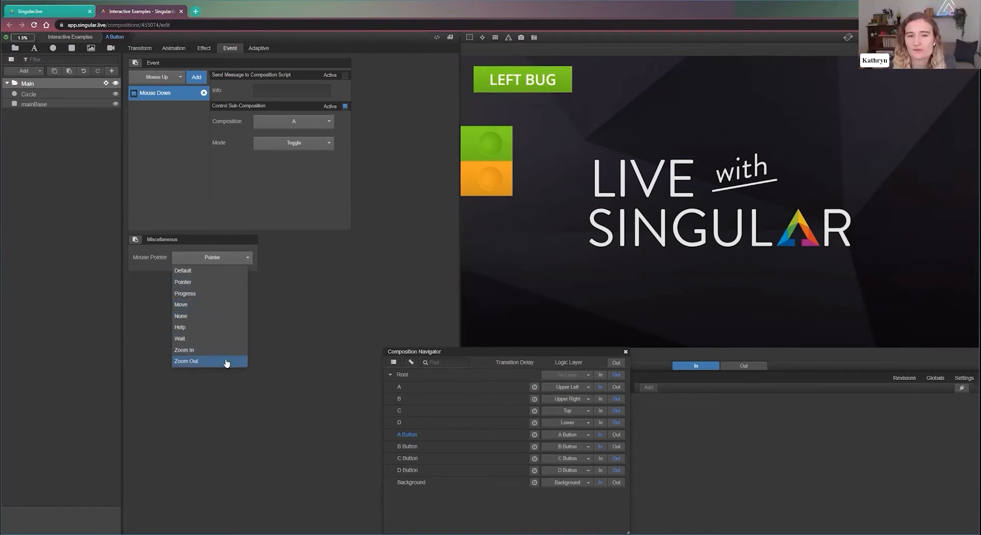
pyautogui.click(214, 282)
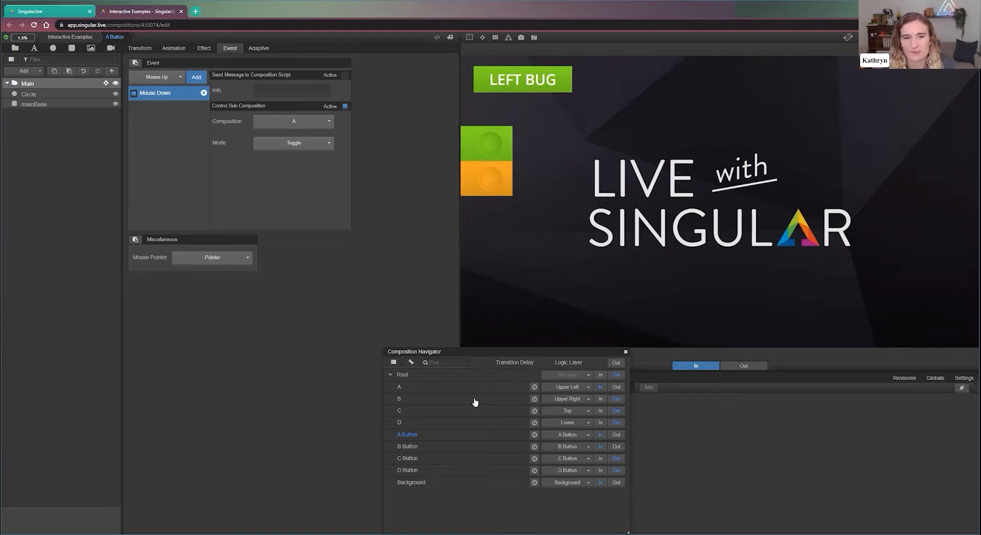
# Open the B Button sub-composition and add a Mouse Down event to its mainBase layer.
pyautogui.click(412, 448)
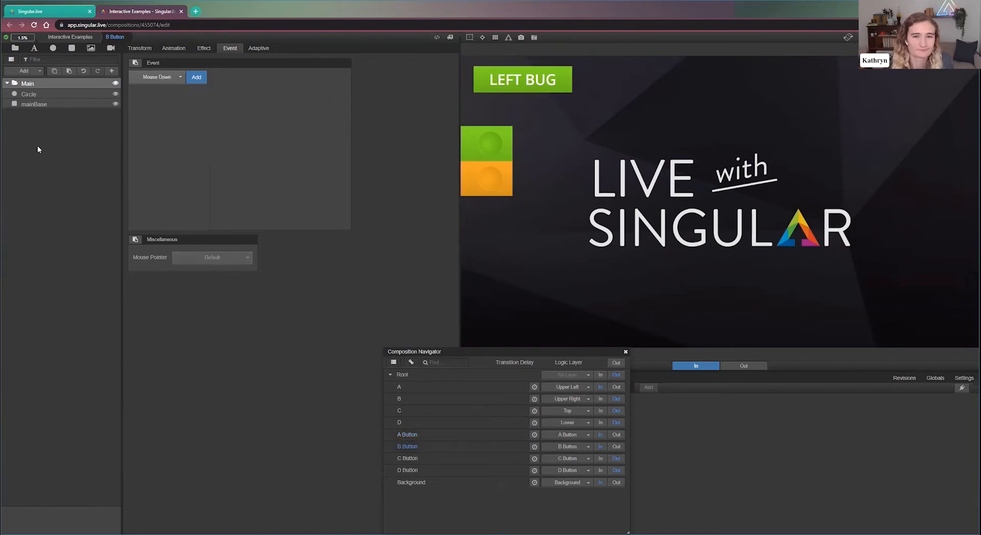
pyautogui.click(417, 436)
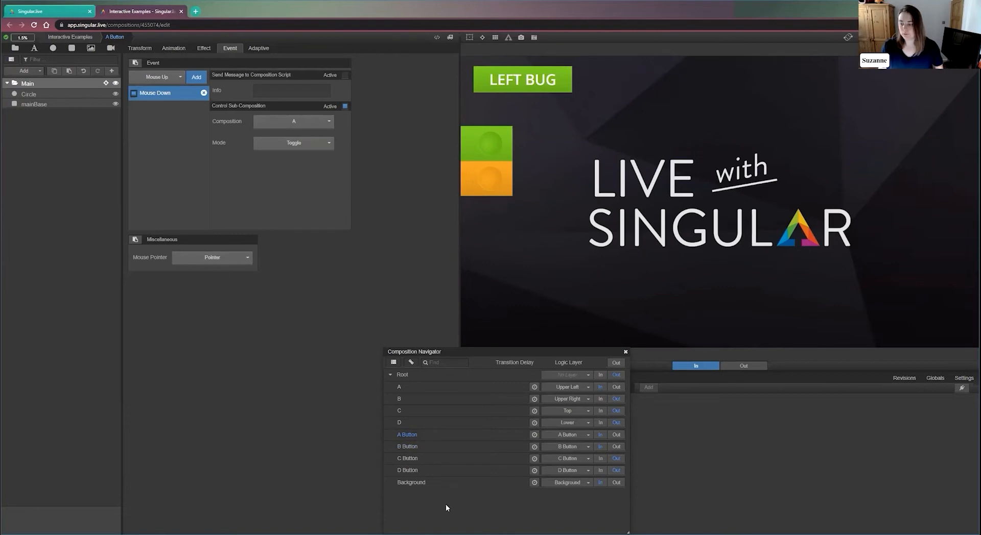
pyautogui.click(420, 447)
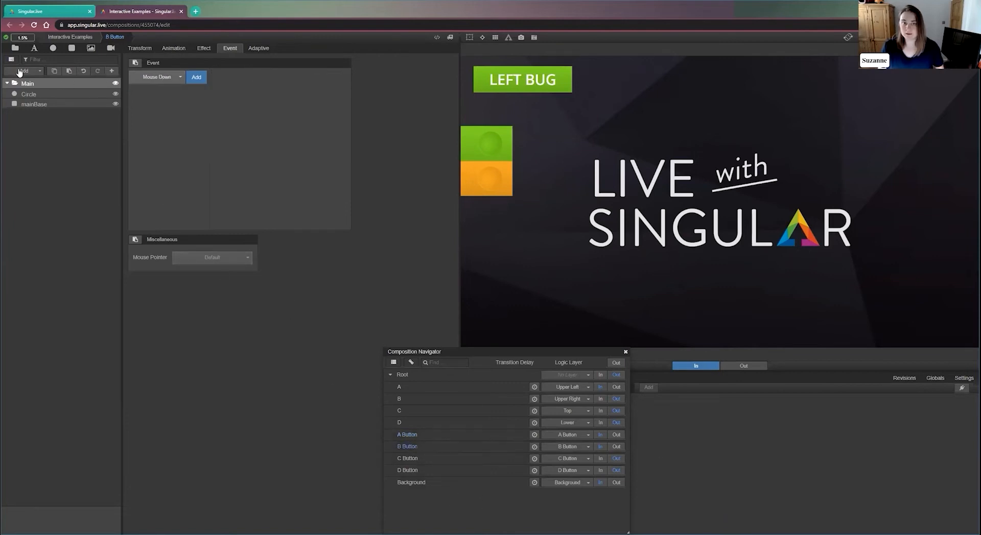
pyautogui.click(72, 102)
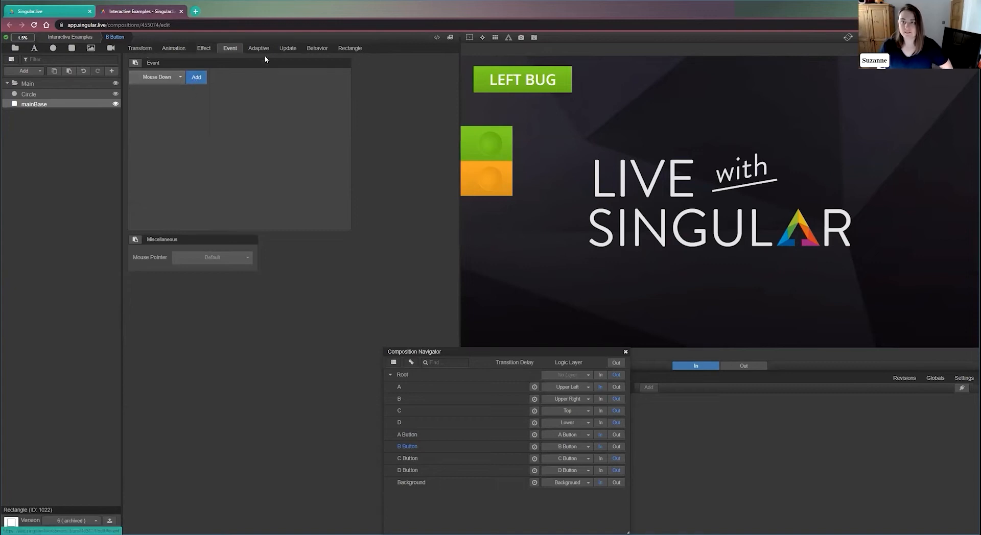
pyautogui.click(189, 79)
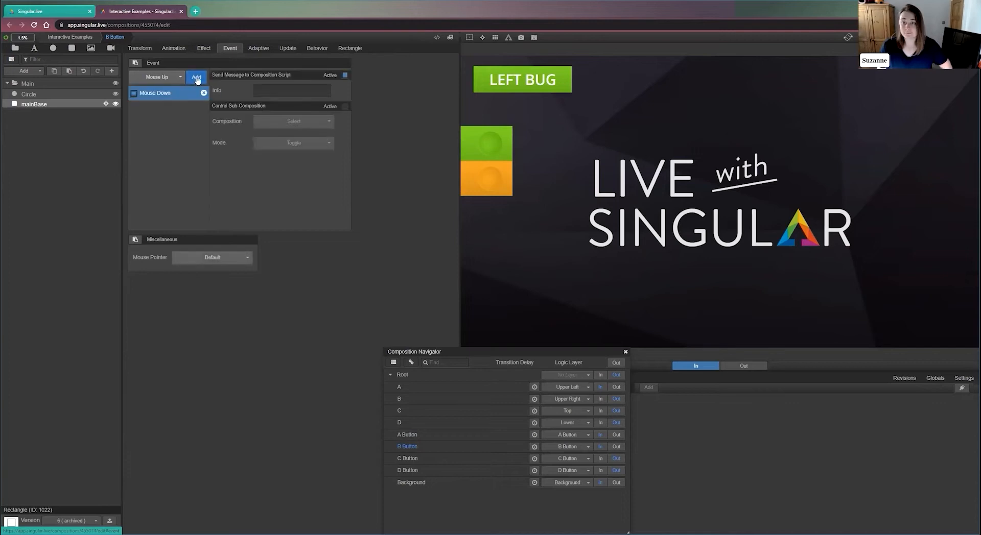
# Switch B Button's event from Send Message to Composition Script to Control Sub-Composition targeting B, and test the orange button.
pyautogui.click(345, 76)
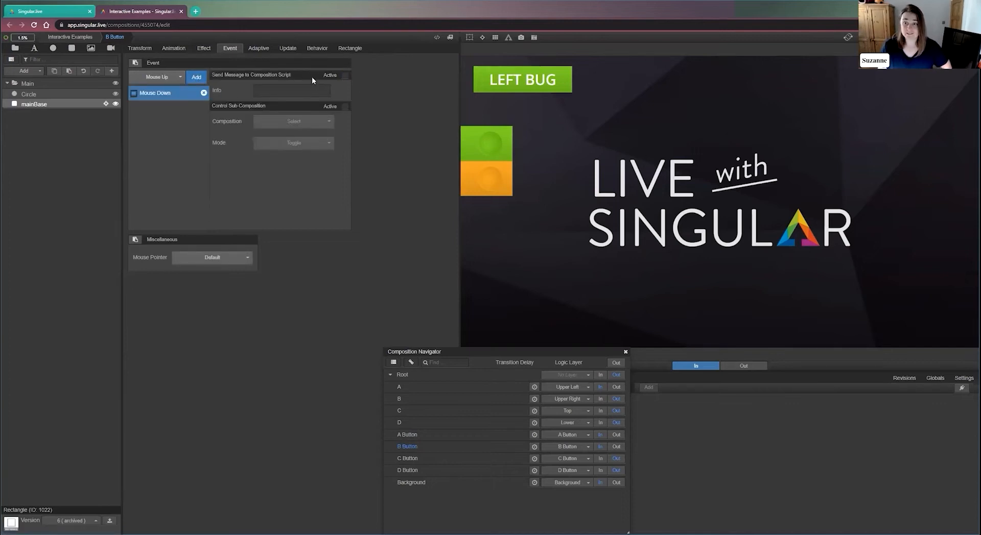
pyautogui.click(346, 107)
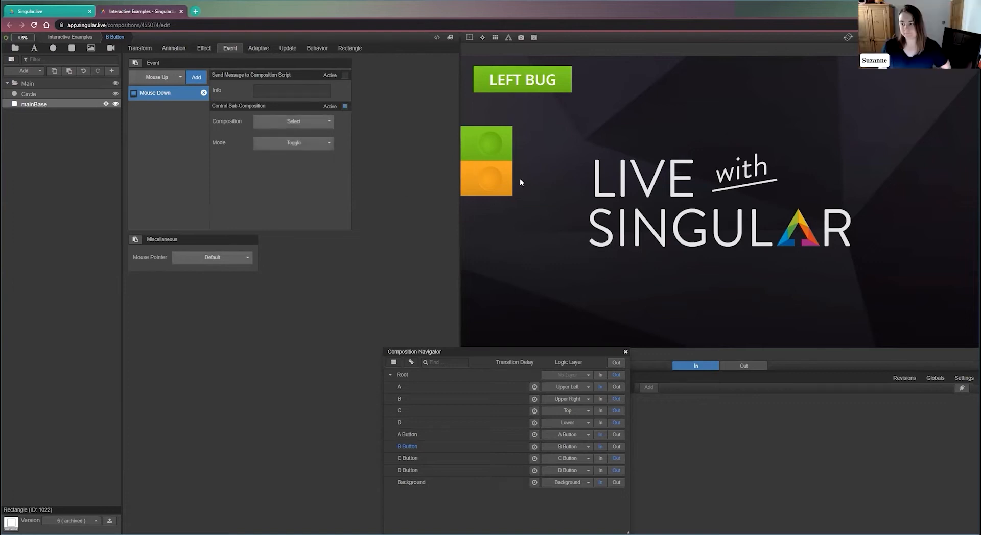
pyautogui.click(307, 123)
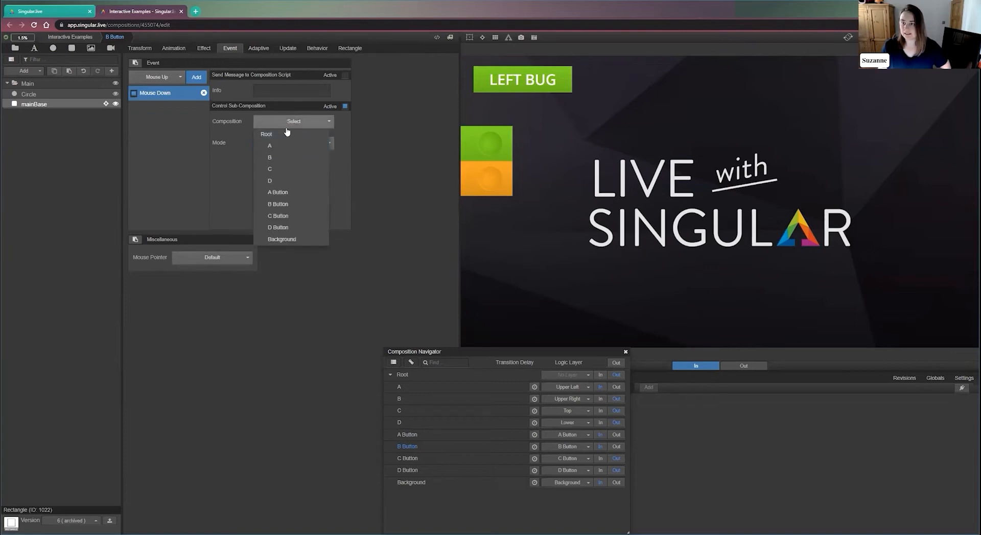
pyautogui.click(296, 162)
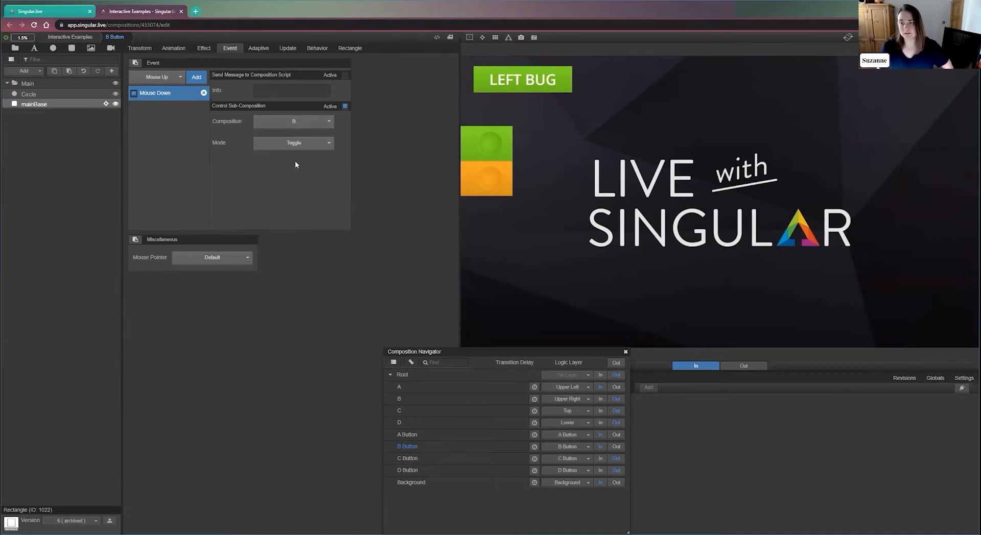
pyautogui.click(493, 183)
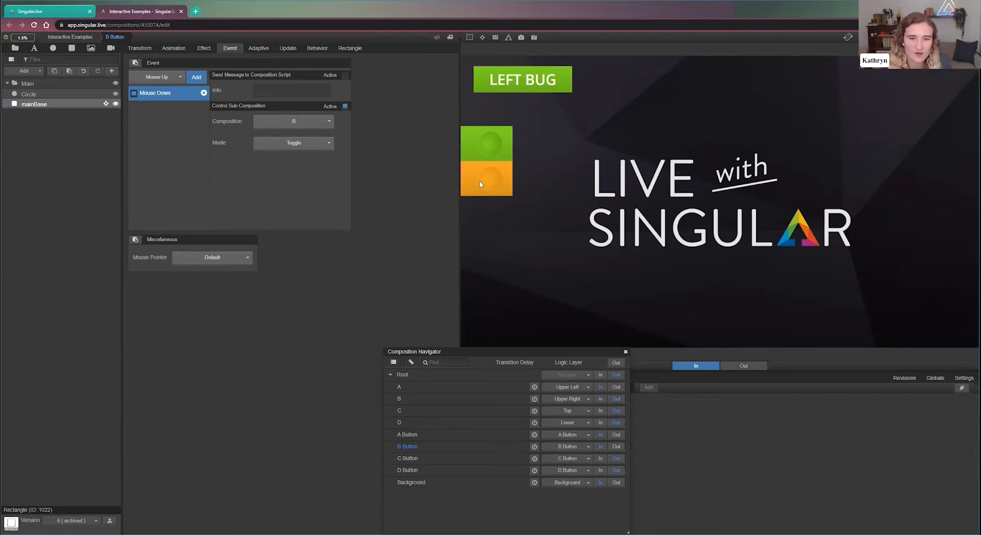
# Return to the root composition and rename the B sub-composition as B Bug.
pyautogui.click(292, 126)
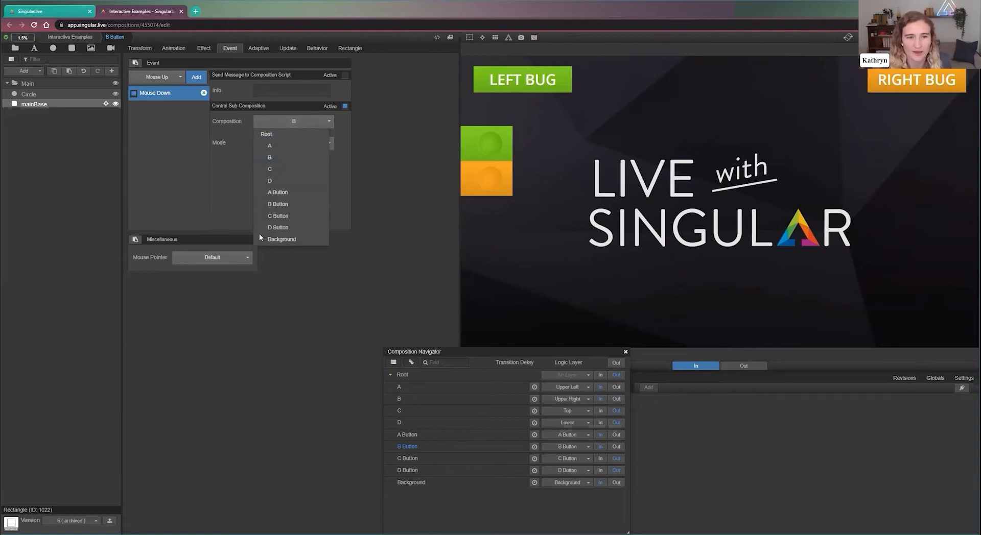
pyautogui.click(70, 36)
pyautogui.doubleClick(32, 114)
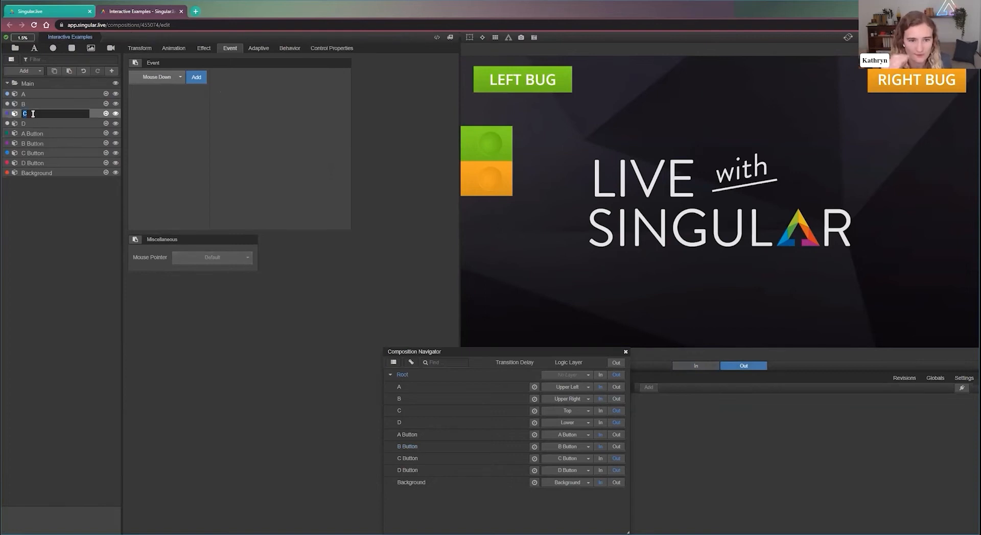
pyautogui.press('Up')
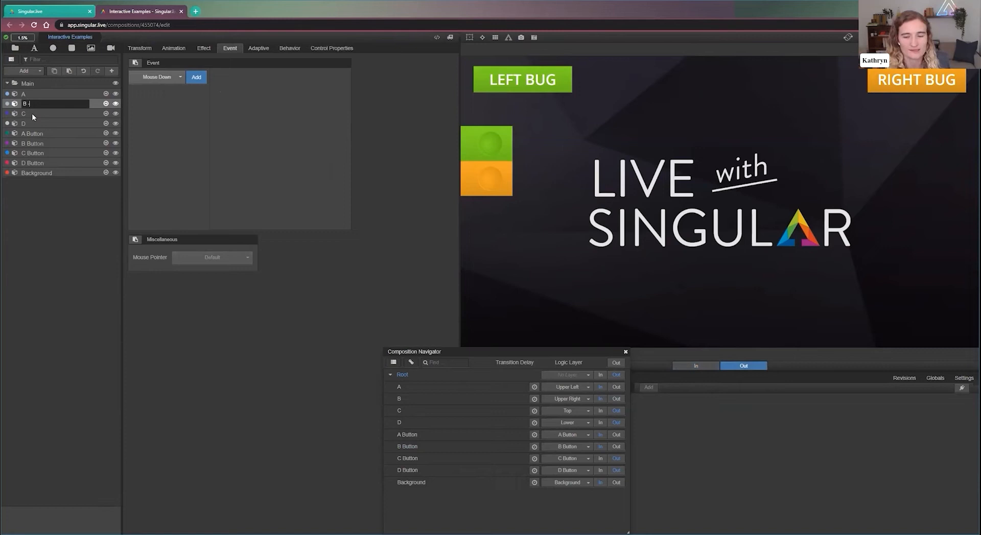
pyautogui.write('Bug')
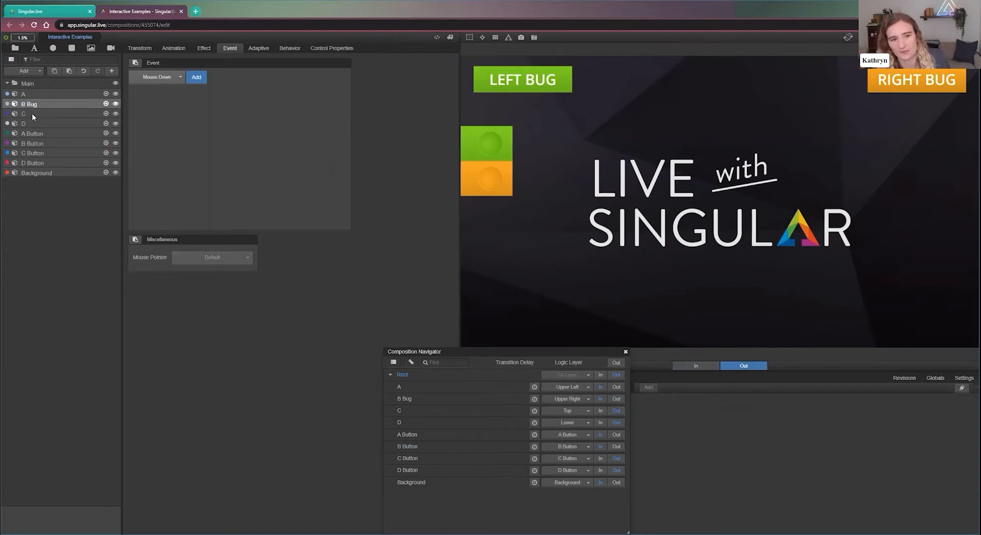
# Reopen B Button, keep its event targeting B Bug in Toggle mode, and set mainBase's mouse pointer to Pointer.
pyautogui.click(71, 143)
pyautogui.click(105, 143)
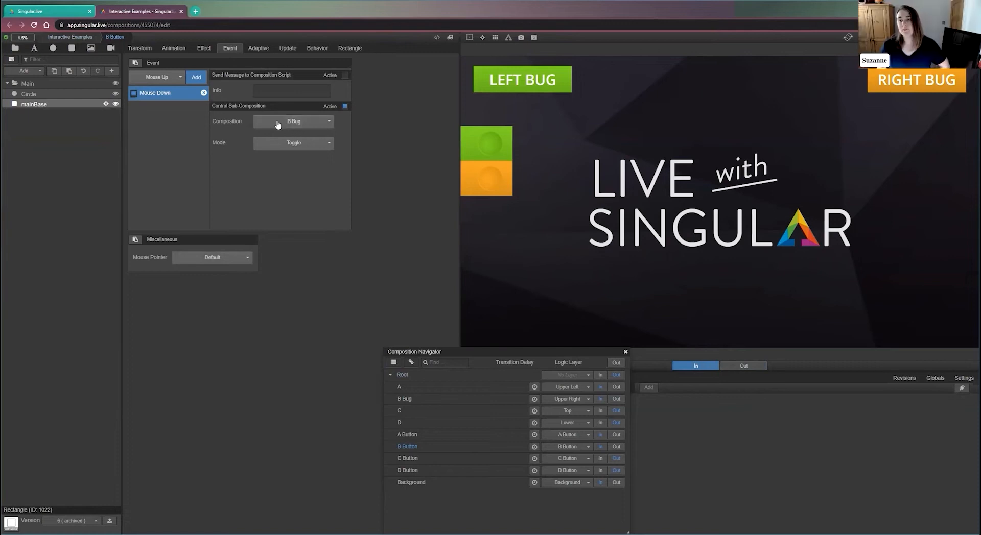
pyautogui.click(308, 123)
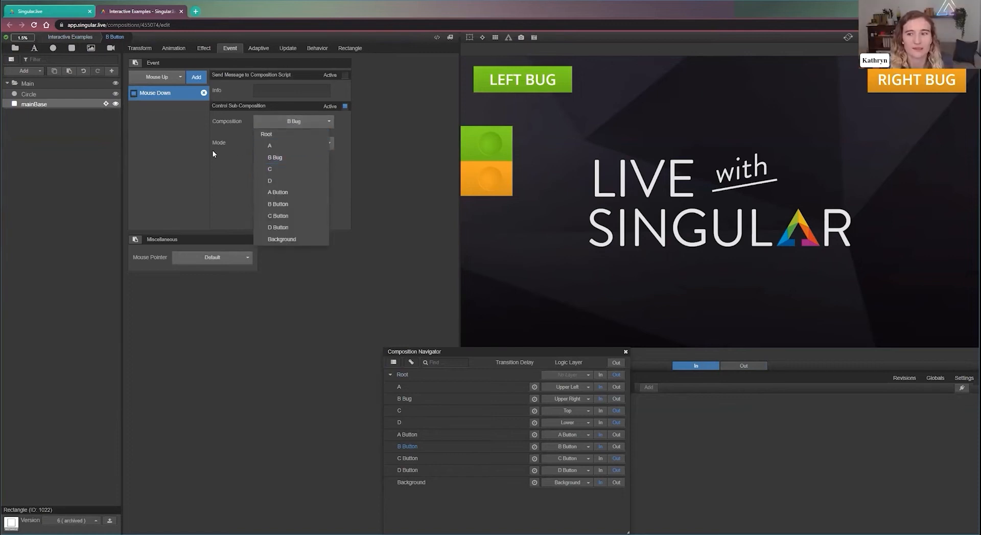
pyautogui.click(316, 158)
pyautogui.click(314, 144)
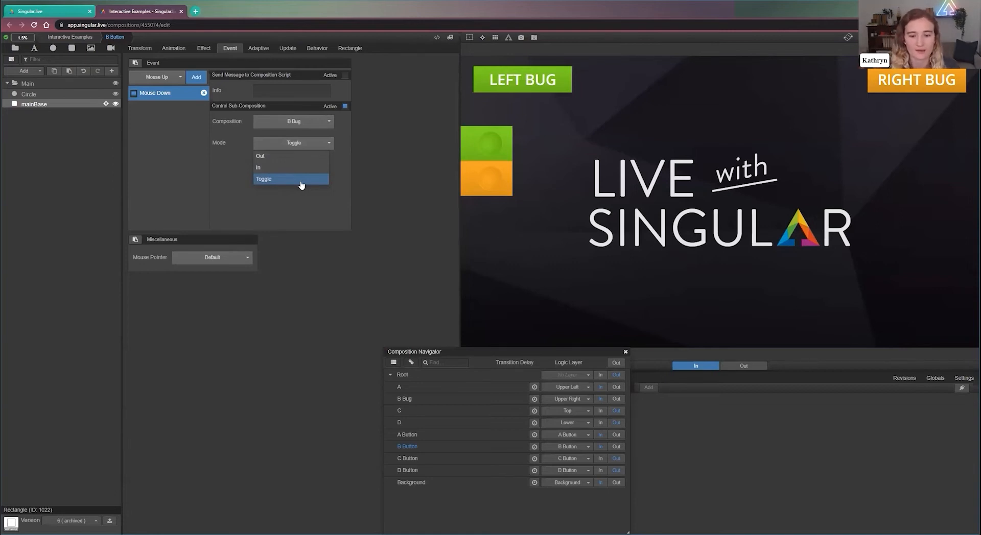
pyautogui.click(240, 259)
pyautogui.click(230, 283)
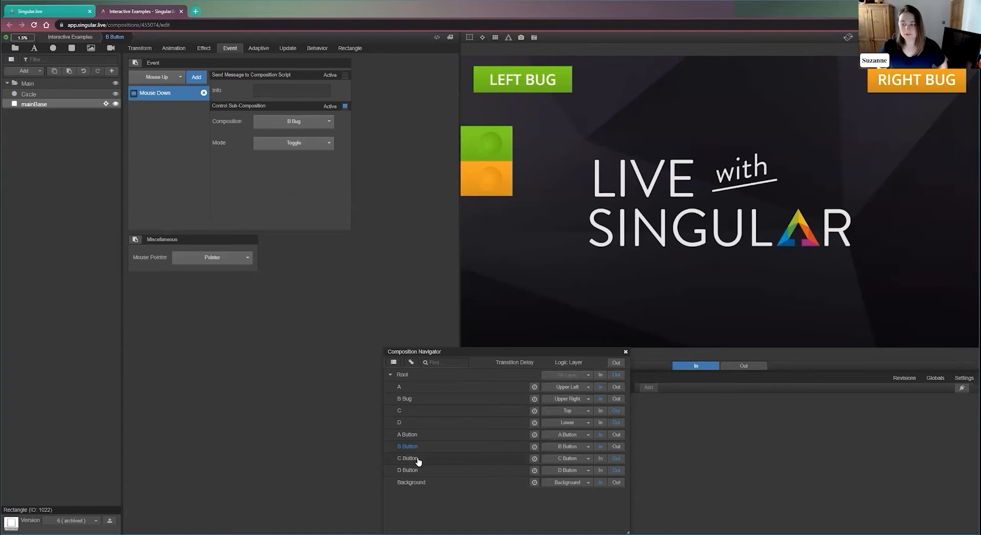
# Bring C Button in and open it, with the event-area overlay shown to inspect A Button's and B Button's events.
pyautogui.click(600, 459)
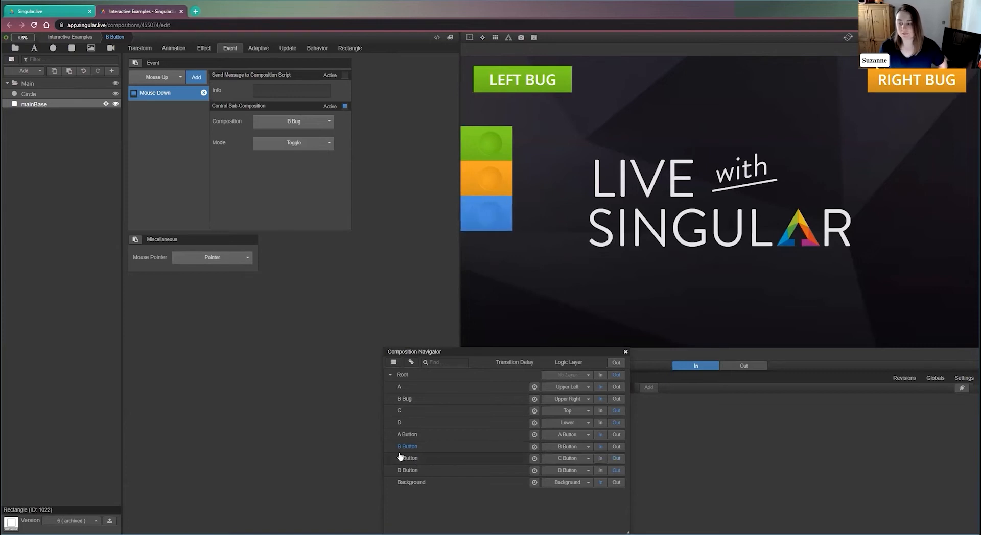
pyautogui.click(401, 458)
pyautogui.click(481, 37)
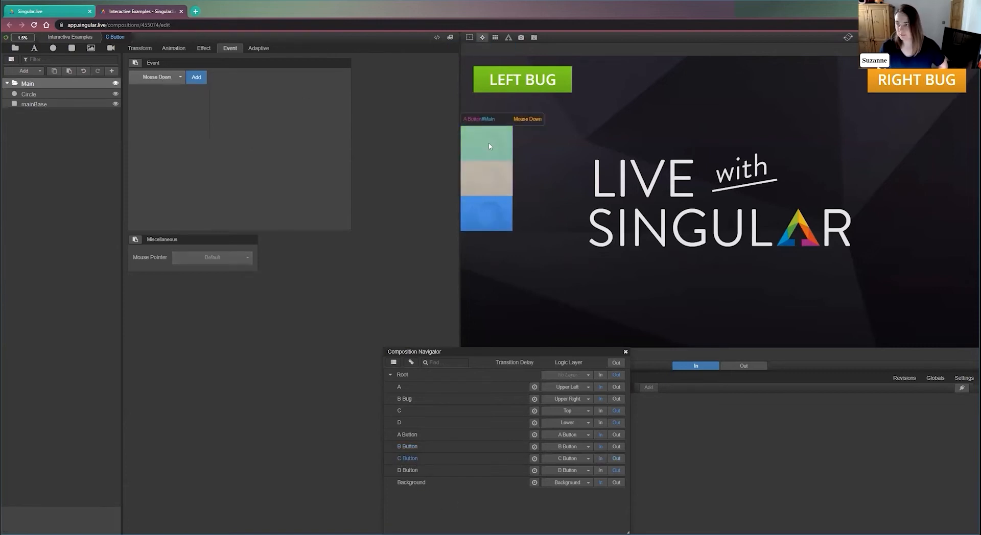
pyautogui.click(486, 188)
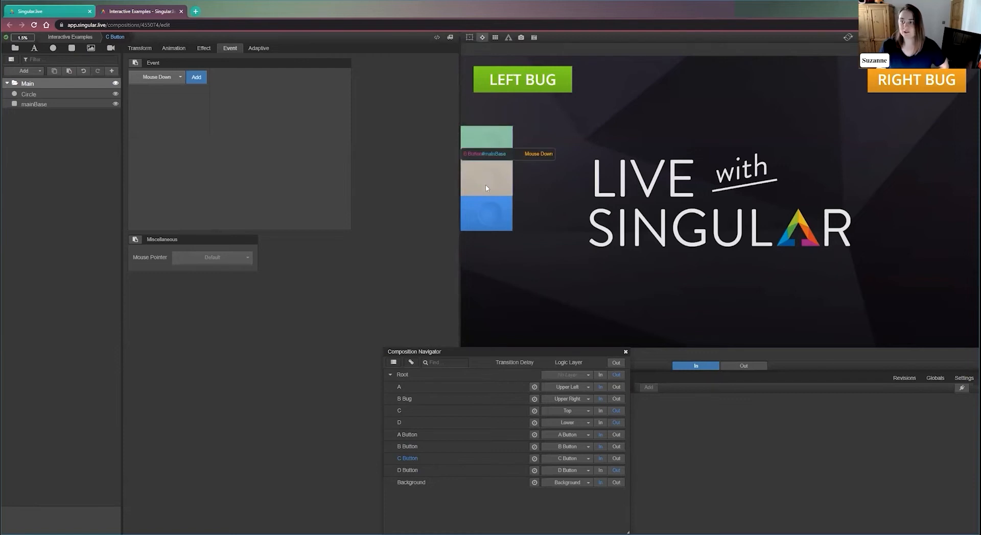
pyautogui.click(487, 143)
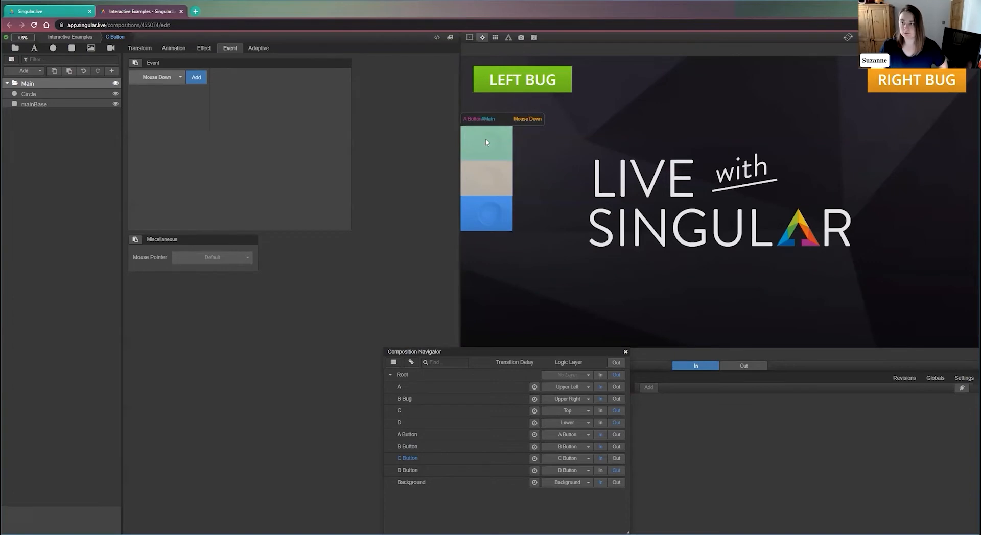
pyautogui.click(486, 142)
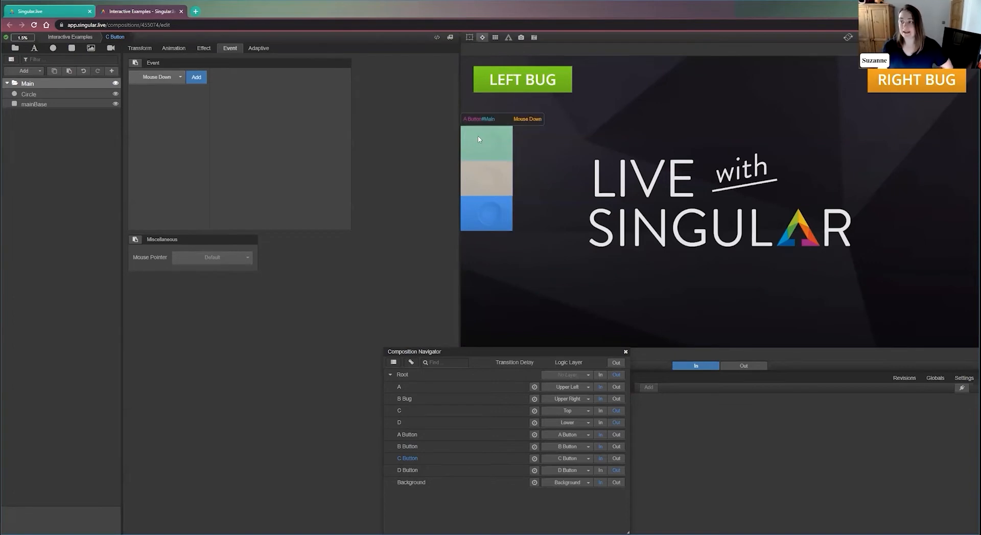
pyautogui.click(479, 170)
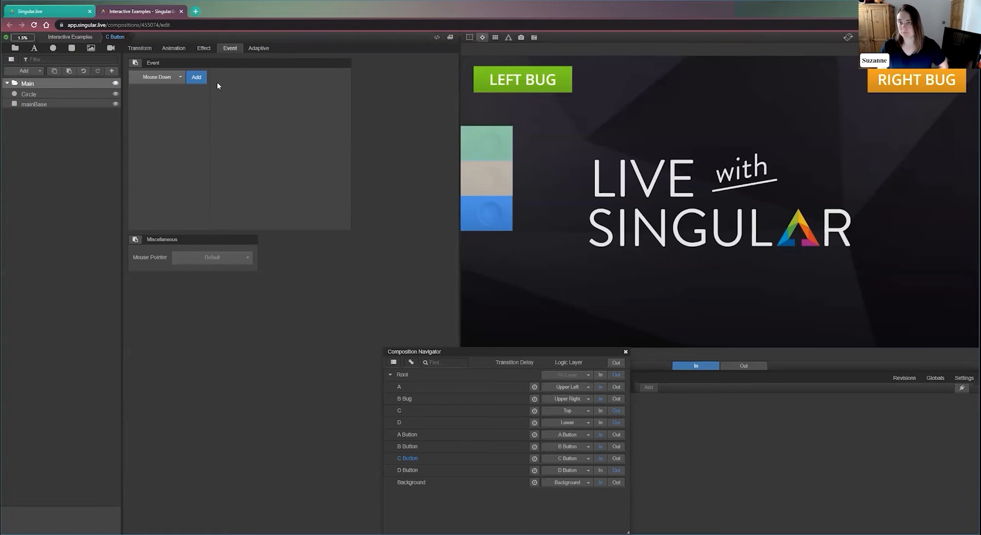
# Add a Mouse Down event to C Button's Main group, replacing Send Message to Composition Script with Control Sub-Composition targeting C.
pyautogui.click(197, 77)
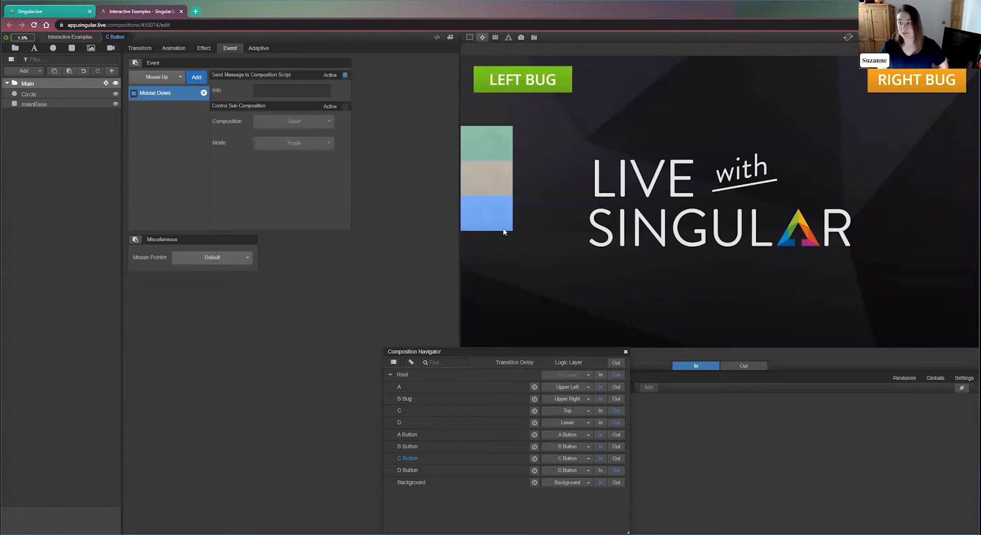
pyautogui.click(135, 94)
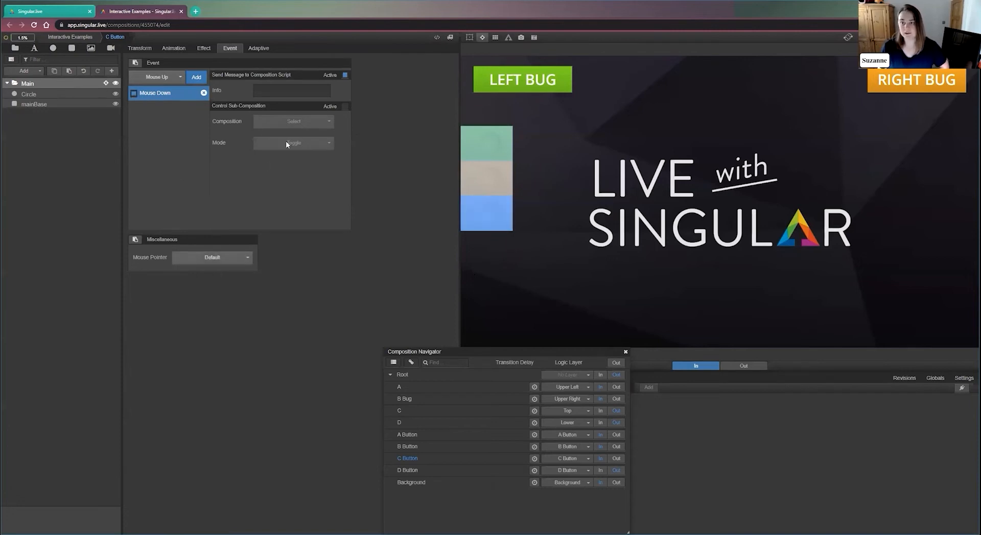
pyautogui.click(345, 106)
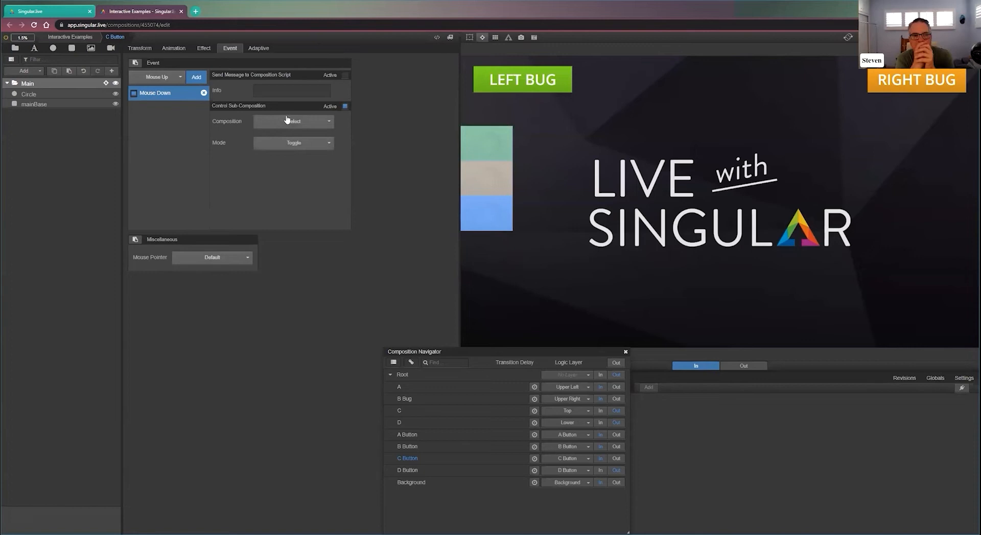
pyautogui.click(285, 123)
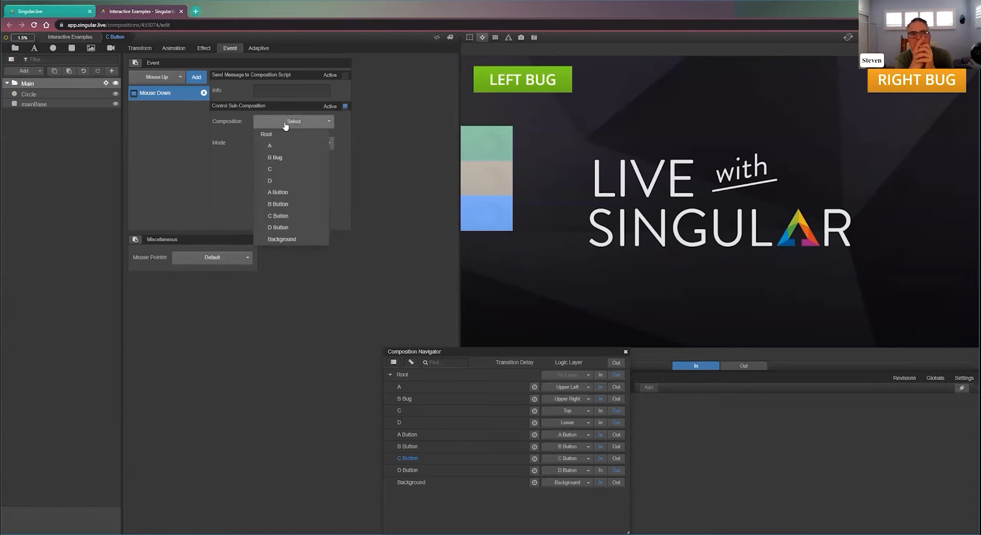
pyautogui.click(286, 171)
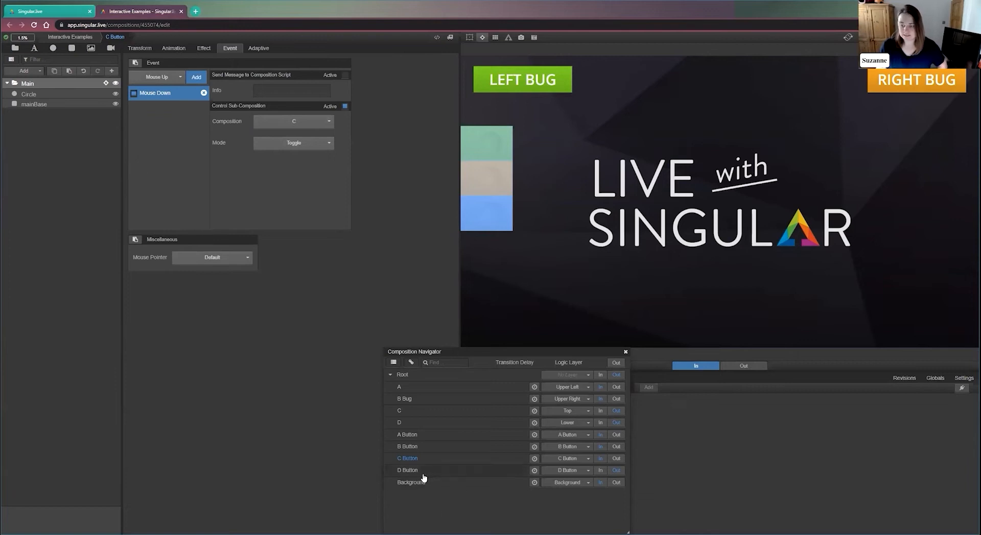
# Bring D Button in and open it, adding a Mouse Down event to its mainBase with Control Sub-Composition targeting D.
pyautogui.click(601, 471)
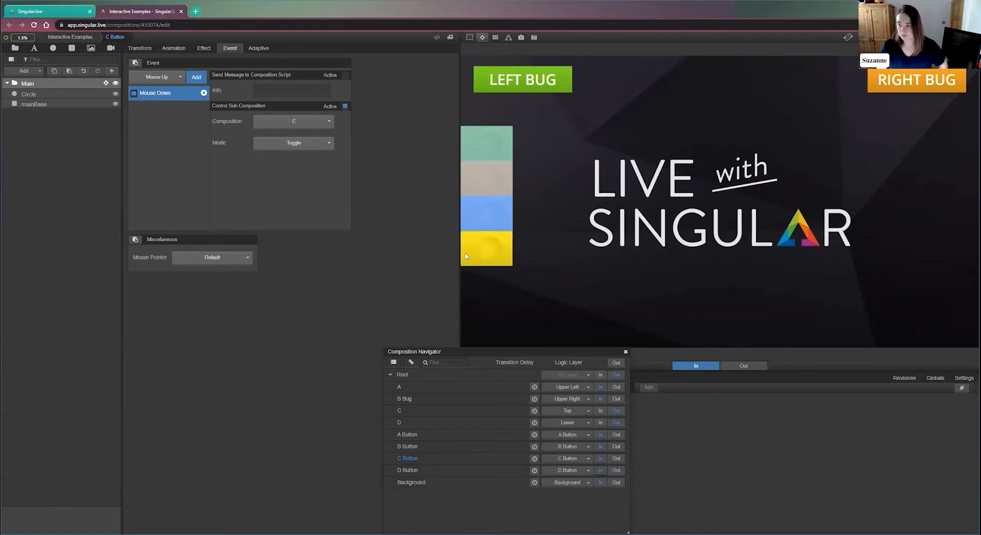
pyautogui.click(407, 472)
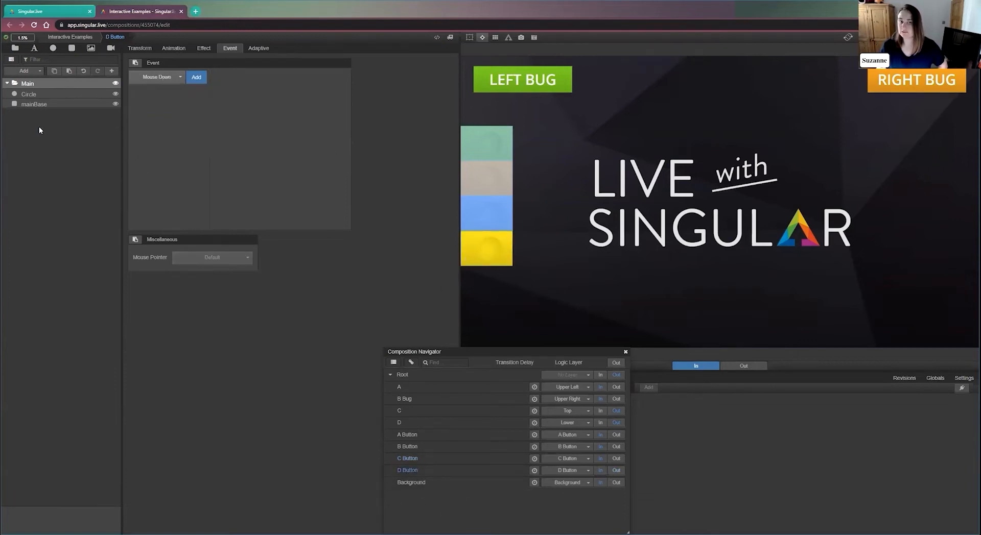
pyautogui.click(60, 106)
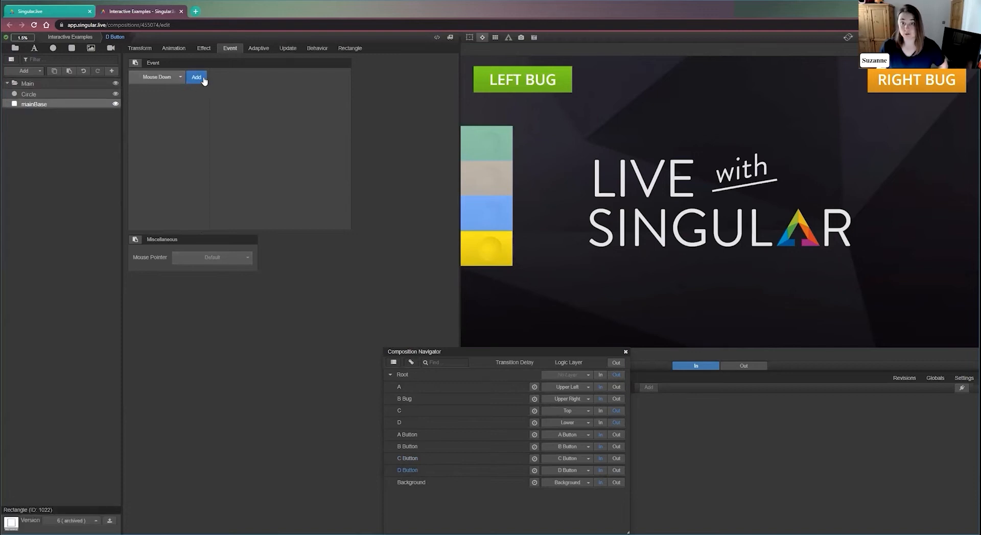
pyautogui.click(197, 78)
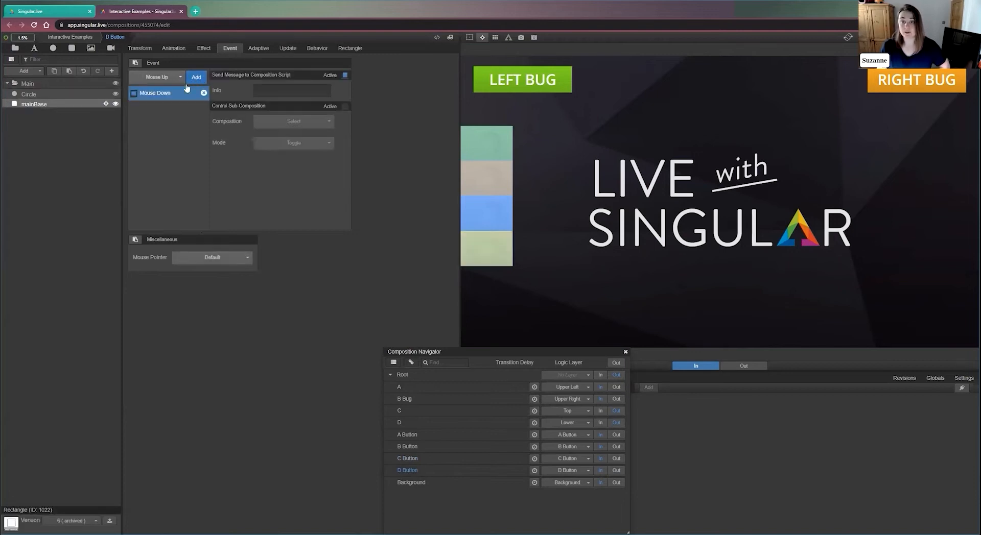
pyautogui.click(346, 106)
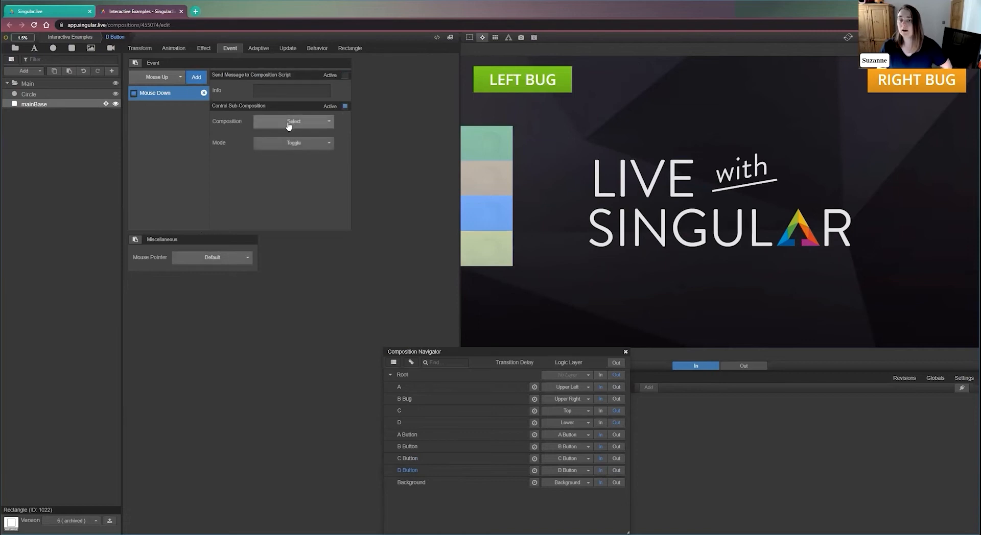
pyautogui.click(287, 123)
pyautogui.click(286, 182)
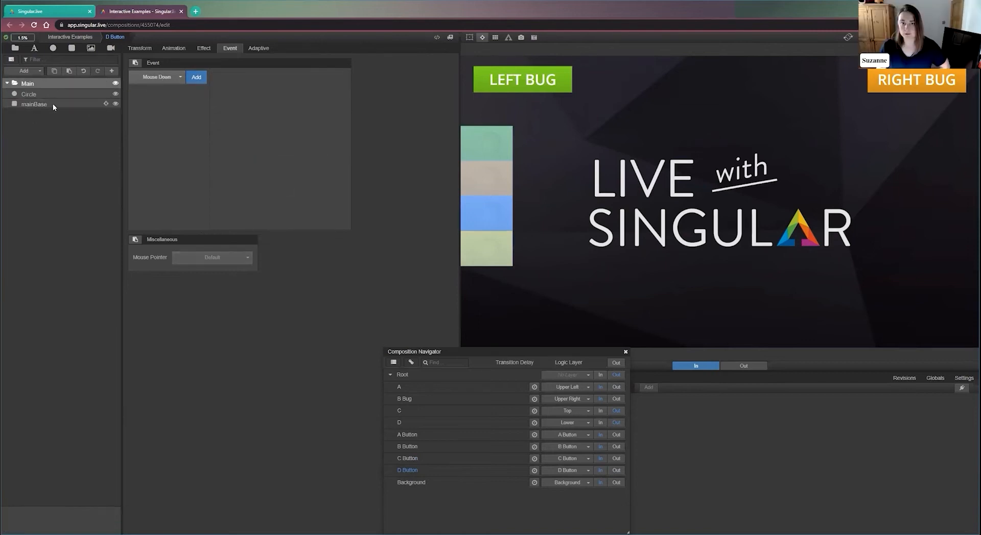
# Add a new sub-composition inside D Button and name it D Hove State.
pyautogui.click(33, 73)
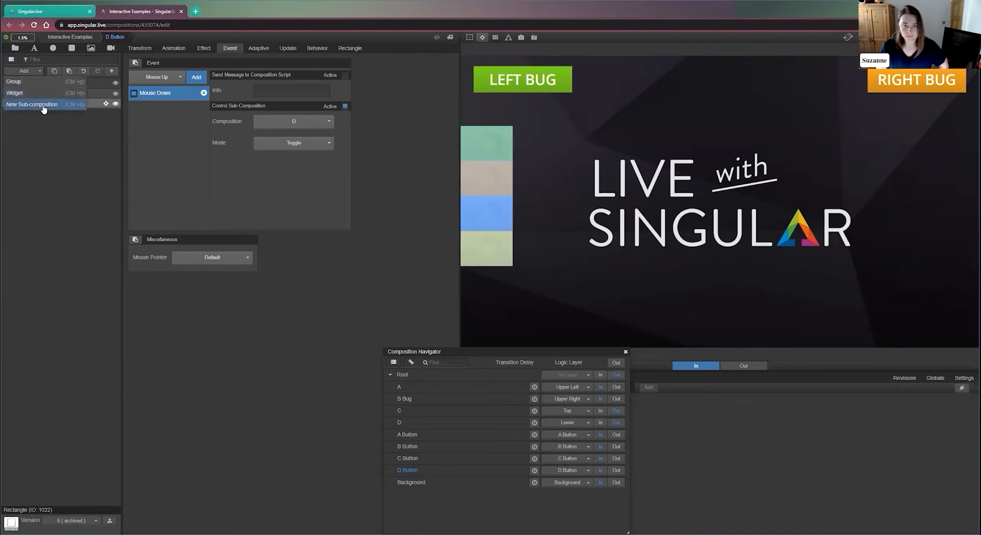
pyautogui.click(94, 164)
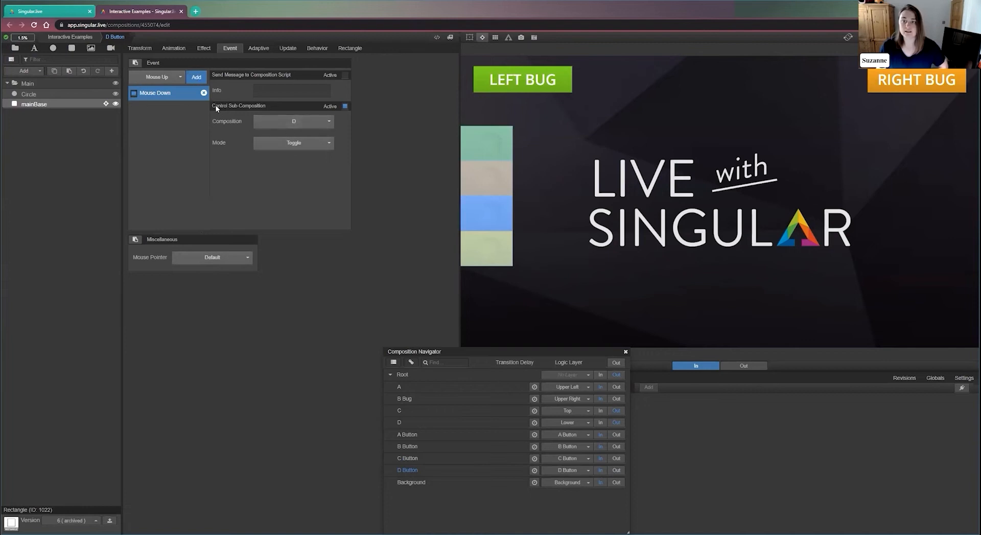
pyautogui.click(37, 74)
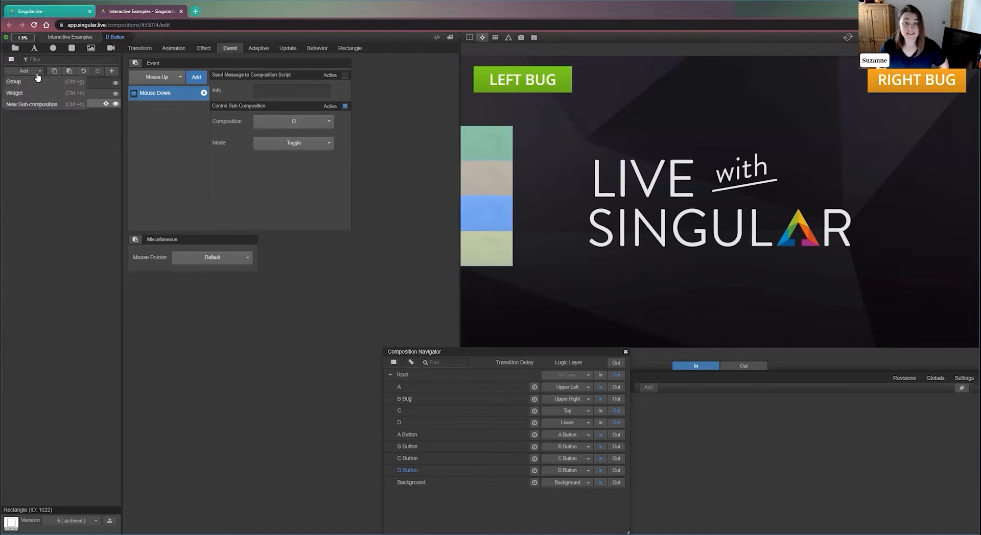
pyautogui.click(31, 104)
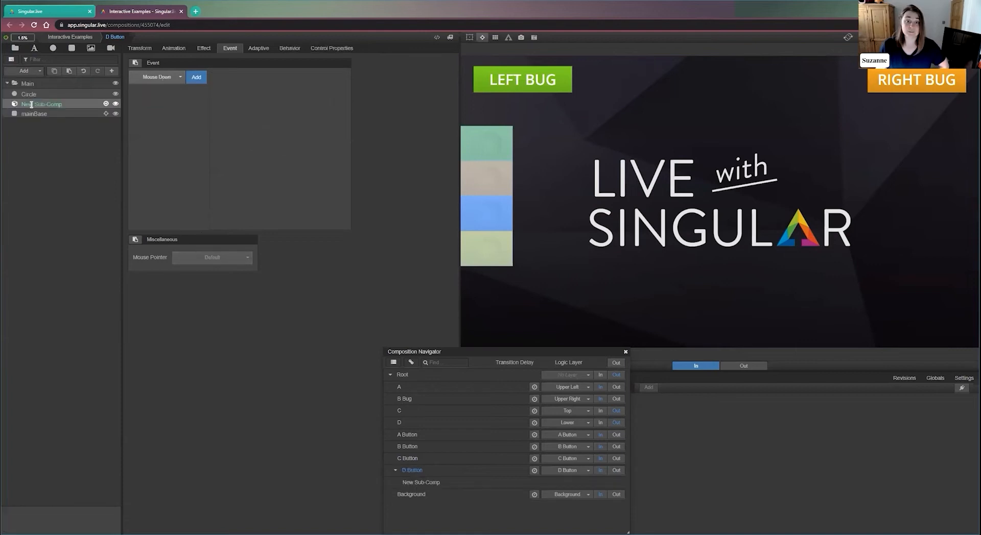
pyautogui.doubleClick(31, 105)
pyautogui.write('H')
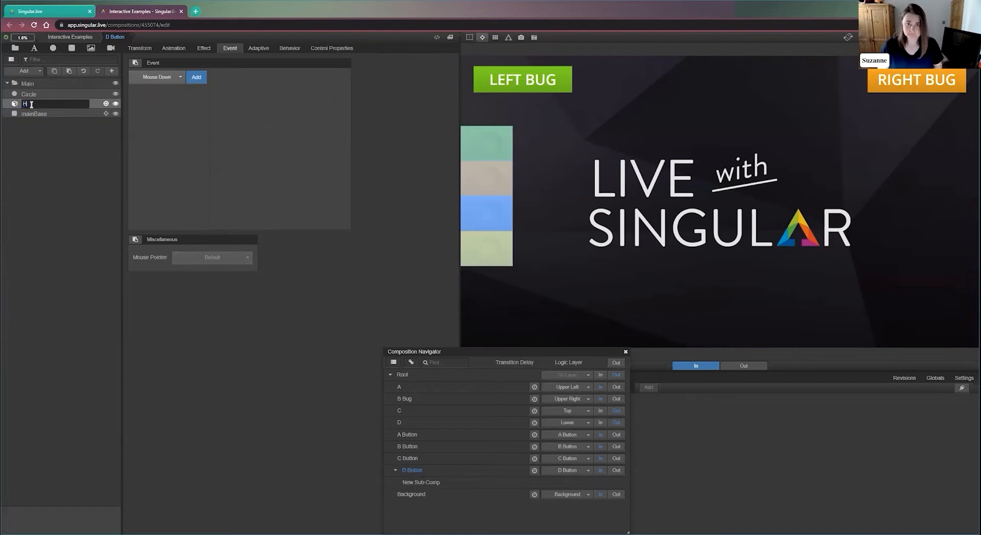
pyautogui.write('ome State')
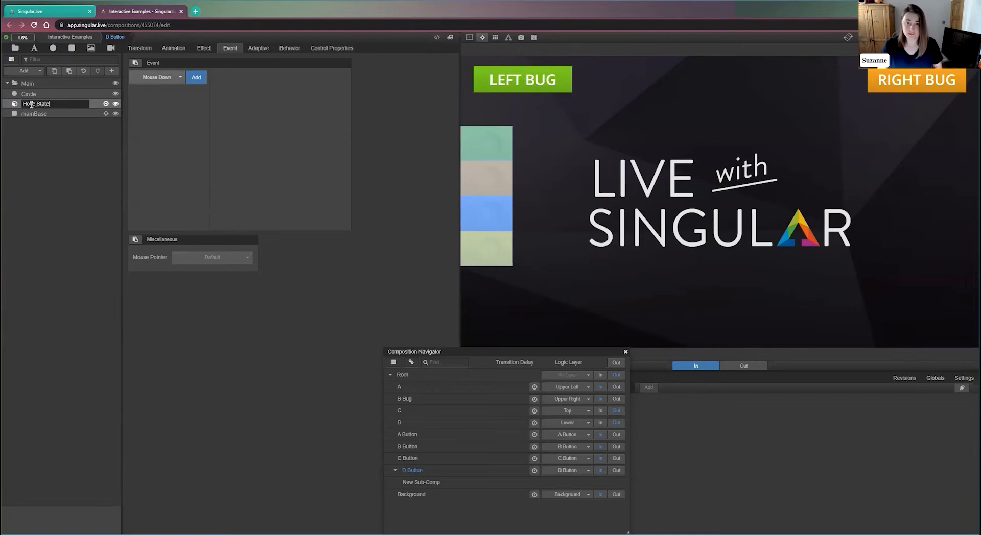
pyautogui.press('Home')
pyautogui.write('D')
pyautogui.press('Return')
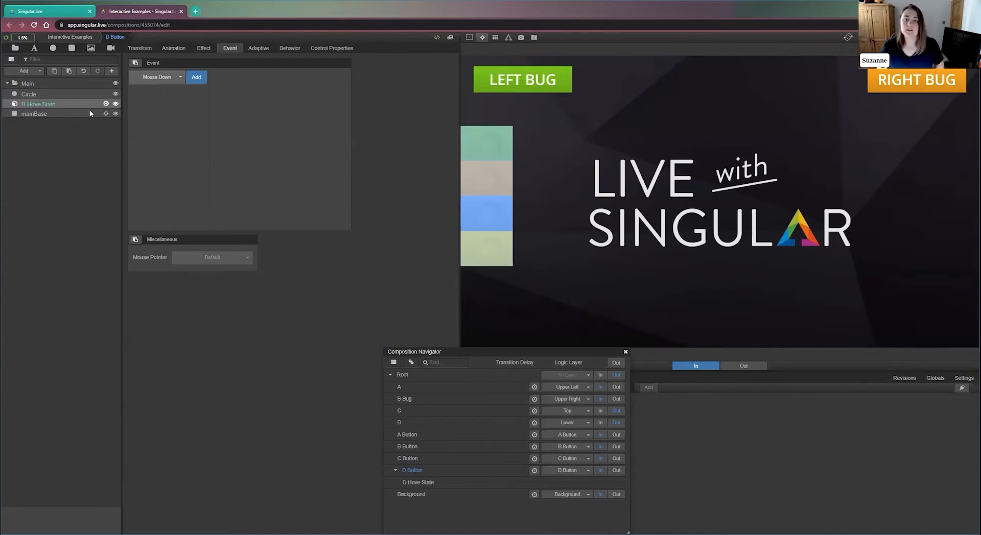
# Add Mouse Enter and Mouse Leave events to D Button's mainBase, and activate Control Sub-Composition for Mouse Enter.
pyautogui.click(34, 114)
pyautogui.click(169, 78)
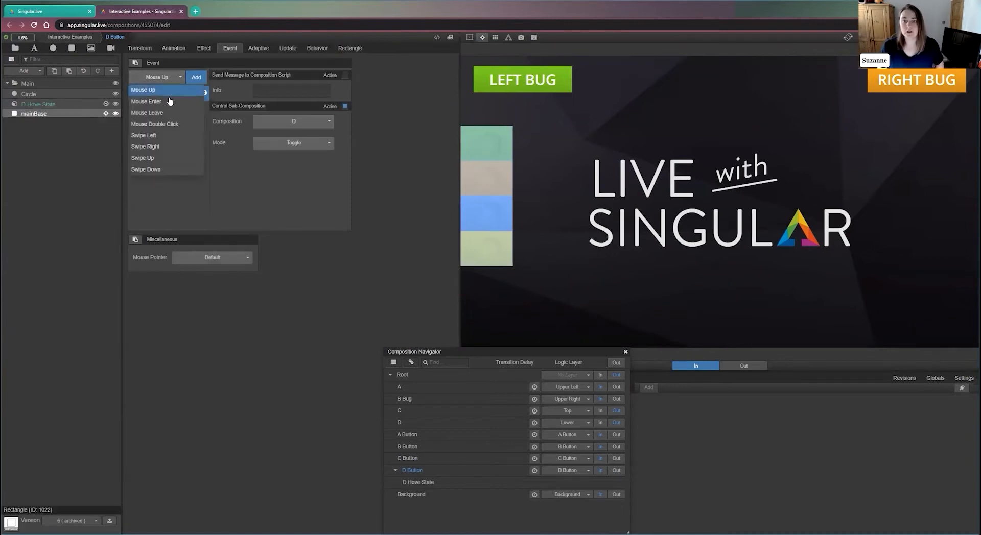
pyautogui.click(169, 101)
pyautogui.click(196, 77)
pyautogui.click(196, 80)
pyautogui.click(166, 109)
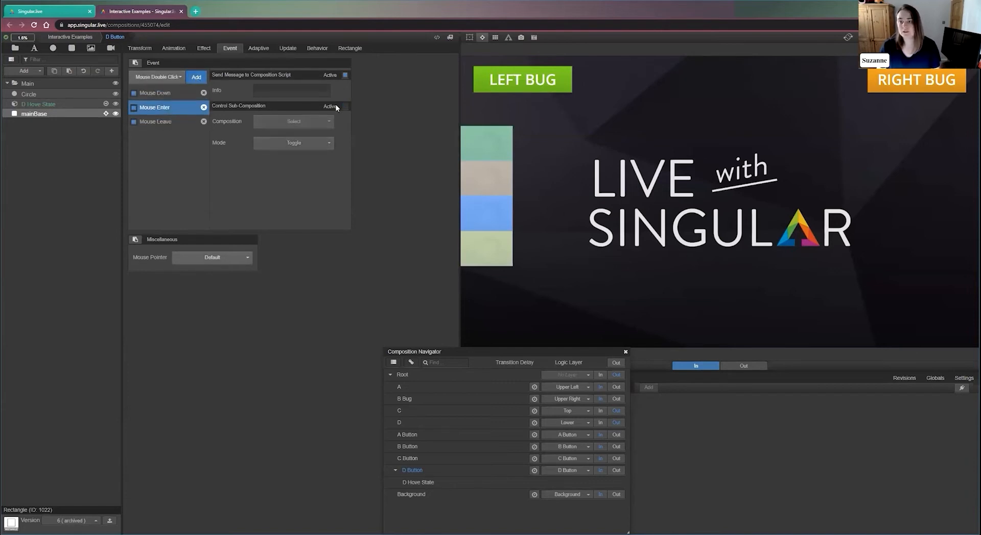
pyautogui.click(345, 106)
pyautogui.click(292, 123)
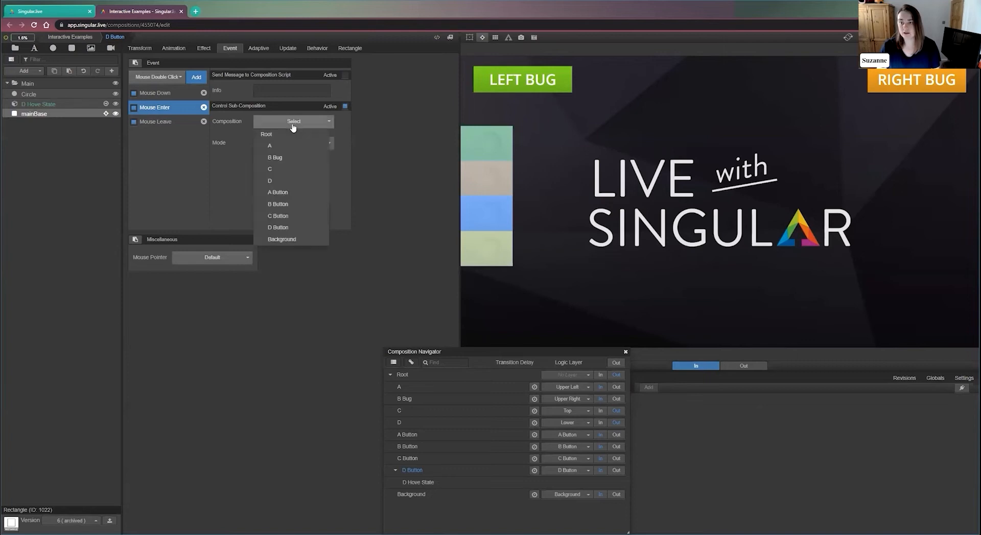
# Convert D Hove State into a sub-composition with its own In and Out control, and target it with mainBase's Mouse Enter event.
pyautogui.click(88, 106)
pyautogui.rightClick(82, 105)
pyautogui.click(104, 171)
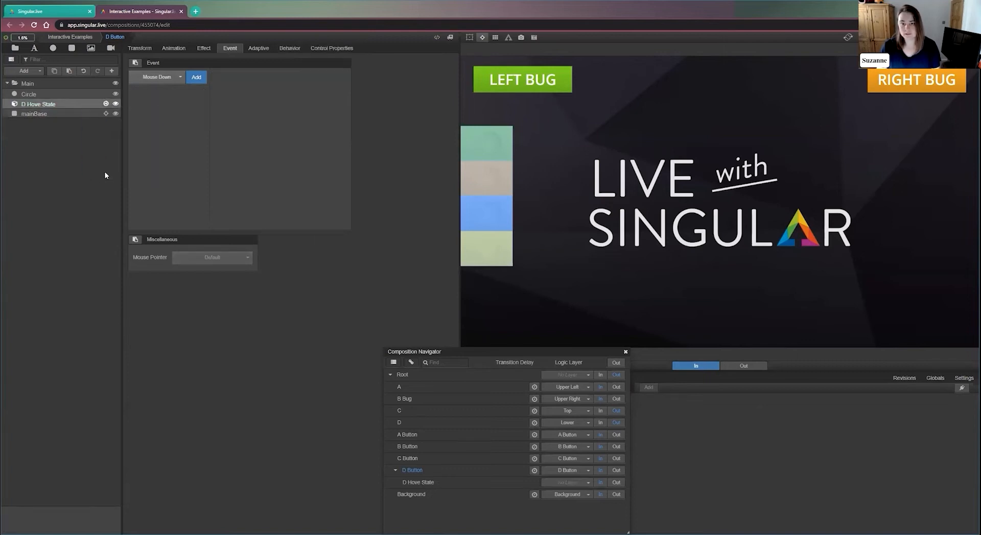
pyautogui.click(59, 113)
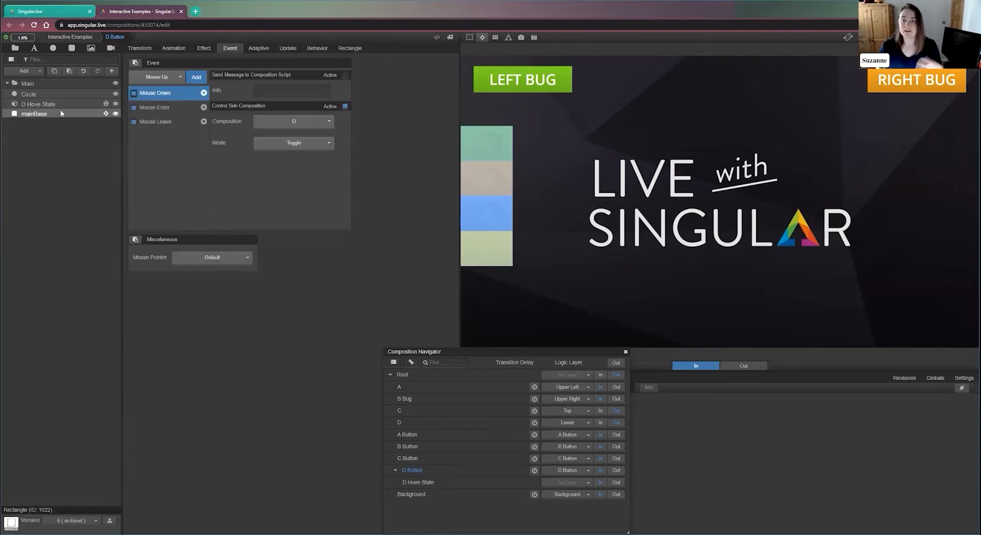
pyautogui.click(145, 110)
pyautogui.click(308, 122)
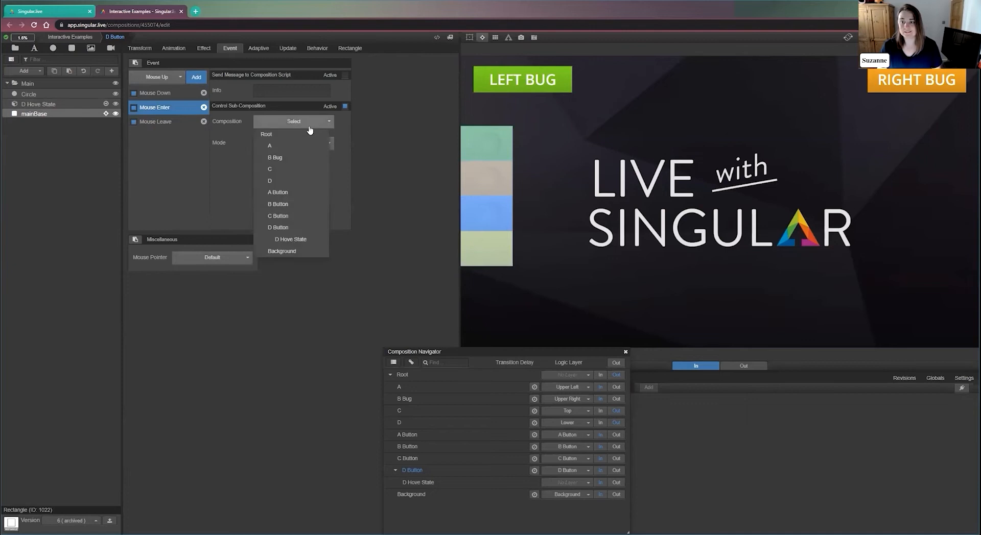
pyautogui.click(303, 240)
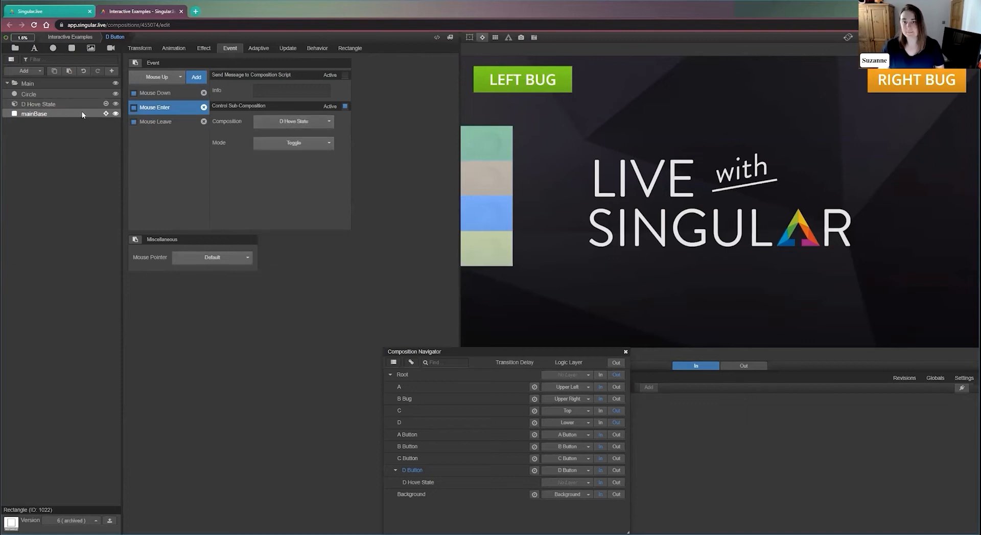
# Switch mainBase's Mouse Leave event to Control Sub-Composition, target D Hove State, and choose its mode.
pyautogui.click(156, 121)
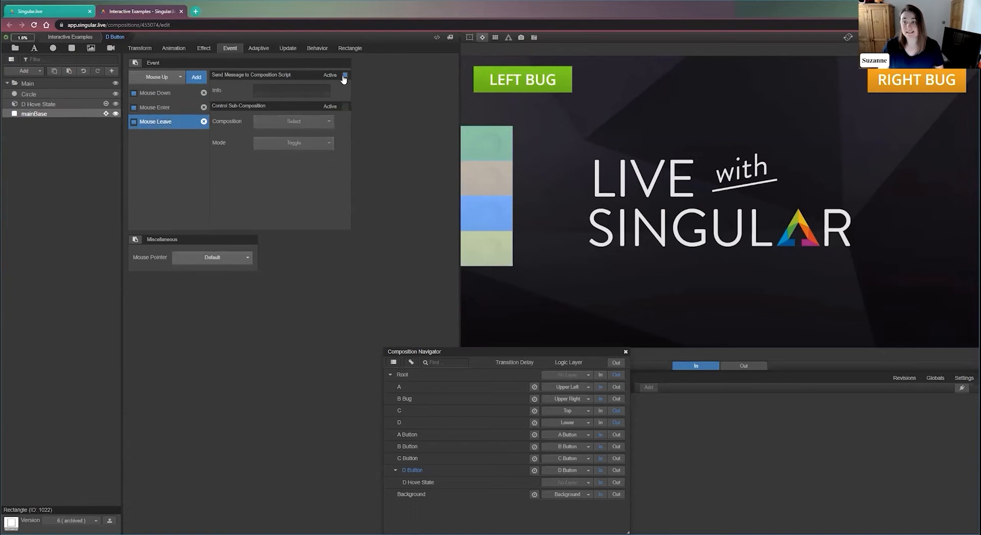
pyautogui.click(301, 121)
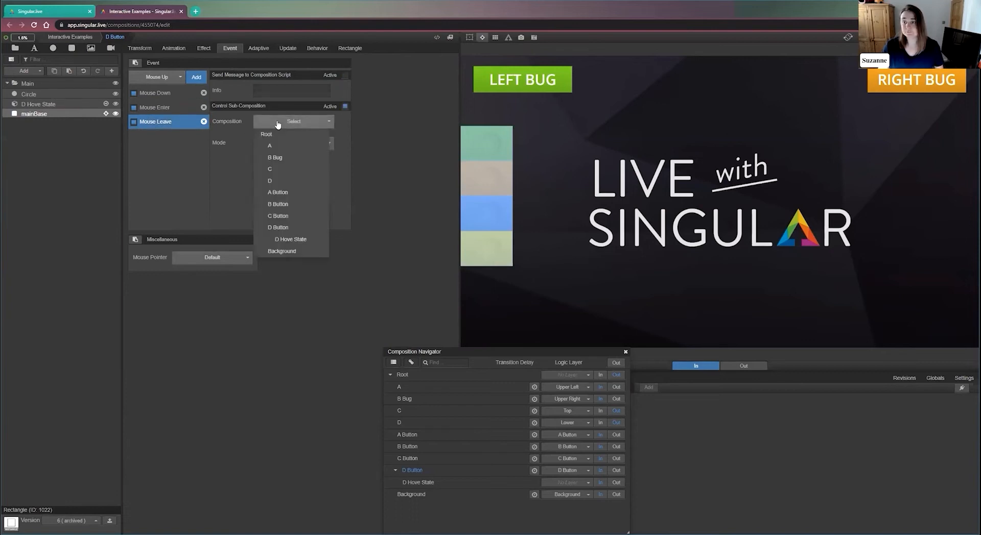
pyautogui.click(299, 241)
pyautogui.click(305, 144)
pyautogui.click(285, 171)
# Open the D Hove State sub-composition and add a rectangle with a red fill.
pyautogui.click(106, 104)
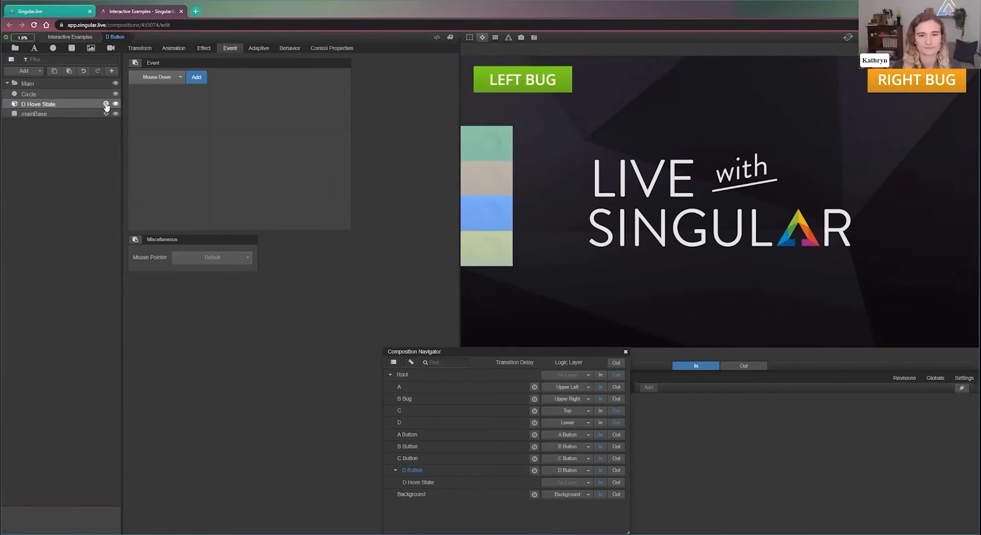
pyautogui.click(72, 49)
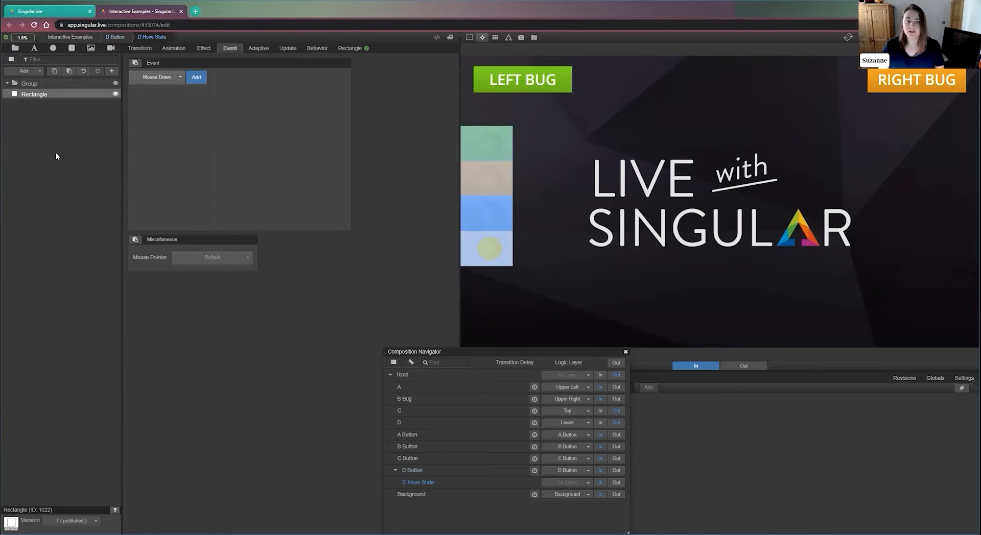
pyautogui.click(350, 48)
pyautogui.click(314, 88)
pyautogui.click(361, 128)
pyautogui.click(264, 291)
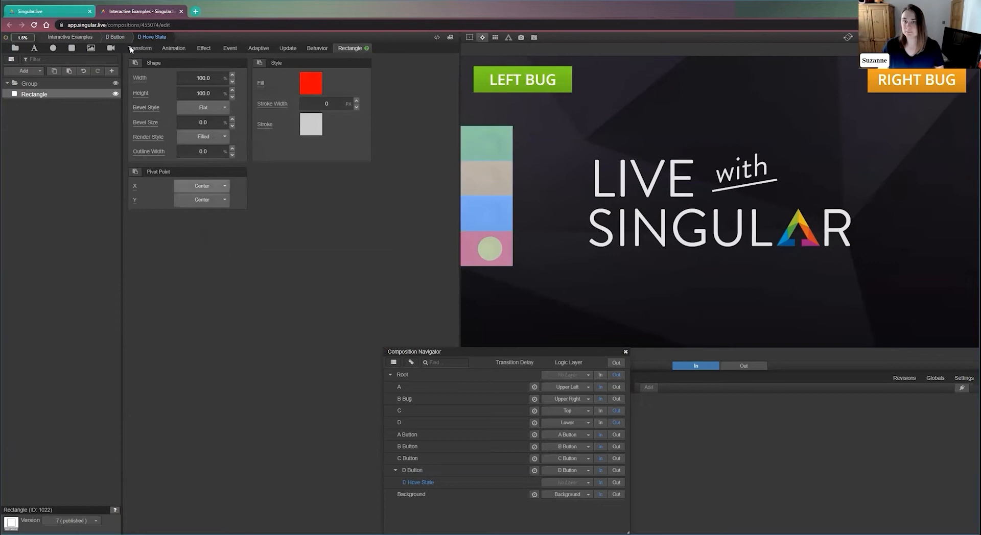
# Return to the D Button composition and set the mode of mainBase's Mouse Enter event to In.
pyautogui.click(115, 37)
pyautogui.click(480, 40)
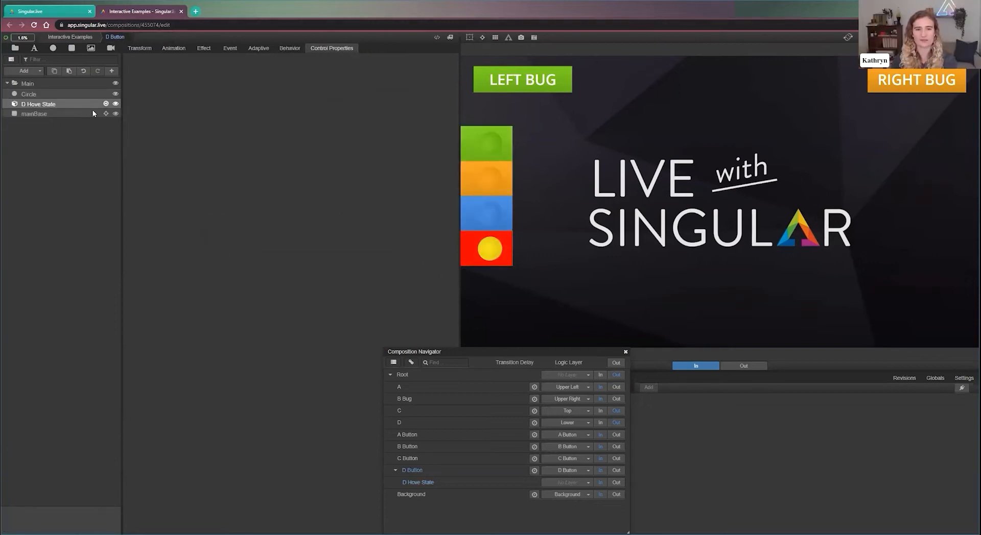
pyautogui.click(34, 113)
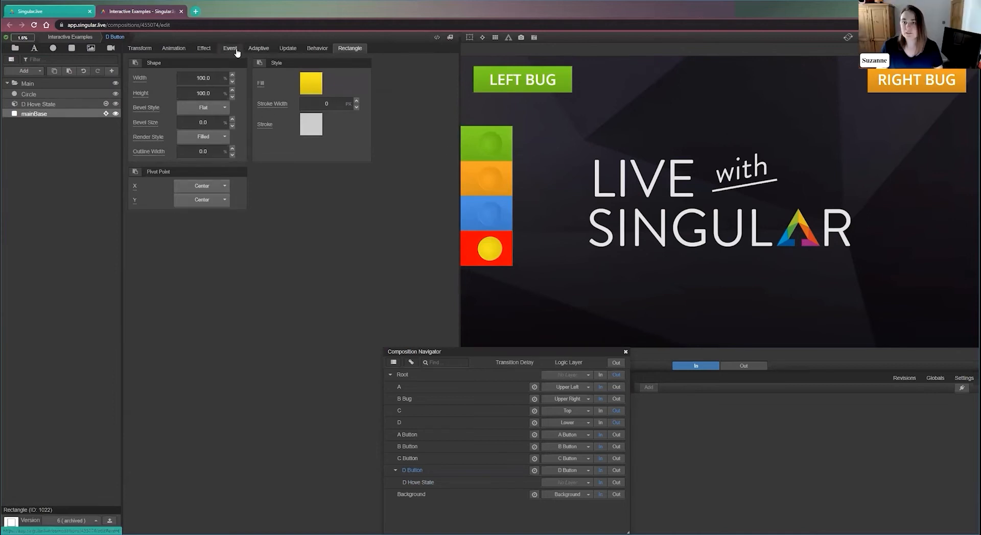
pyautogui.click(169, 107)
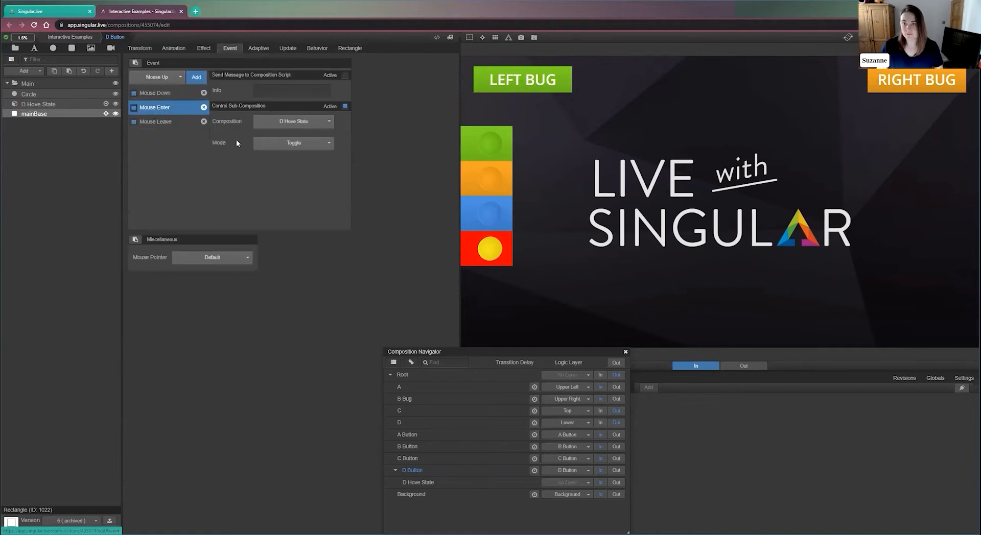
pyautogui.click(291, 143)
pyautogui.click(278, 167)
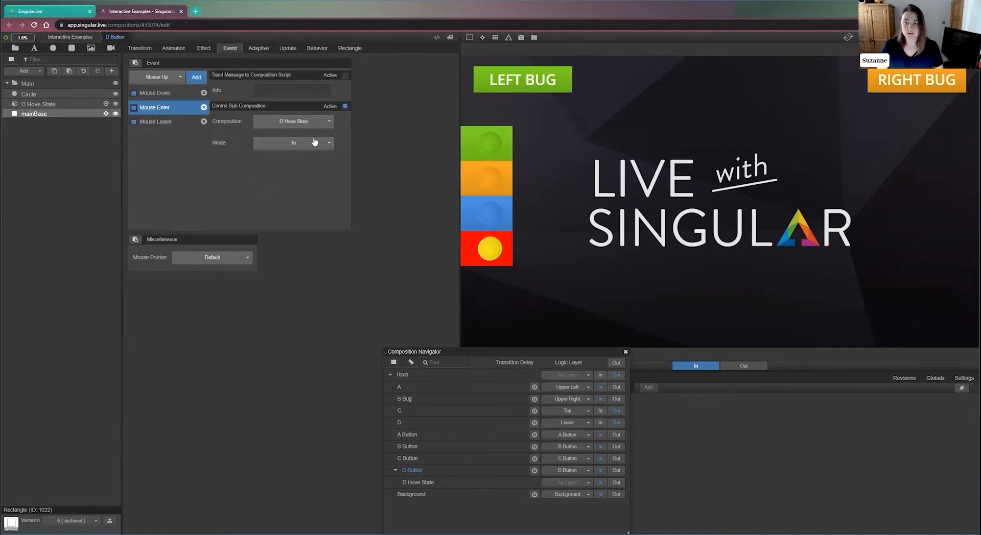
# Set the mode of mainBase's Mouse Leave event to Out and test the hover state on D Button.
pyautogui.click(174, 125)
pyautogui.click(278, 144)
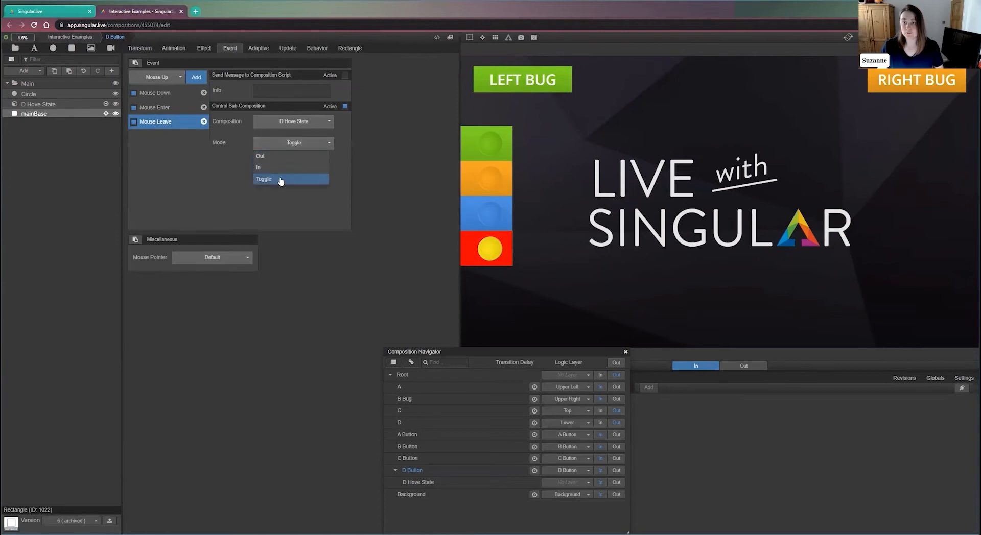
pyautogui.click(280, 157)
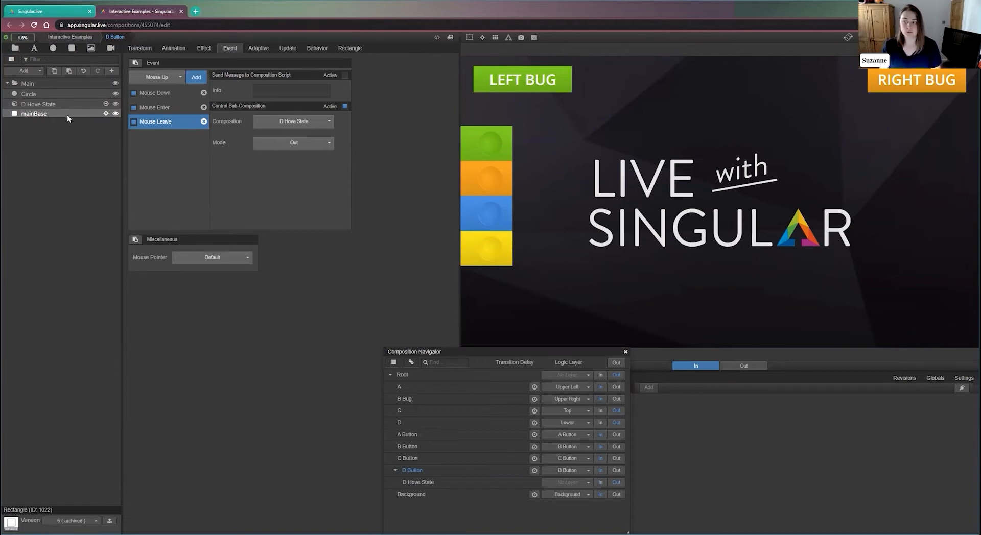
pyautogui.moveTo(491, 260)
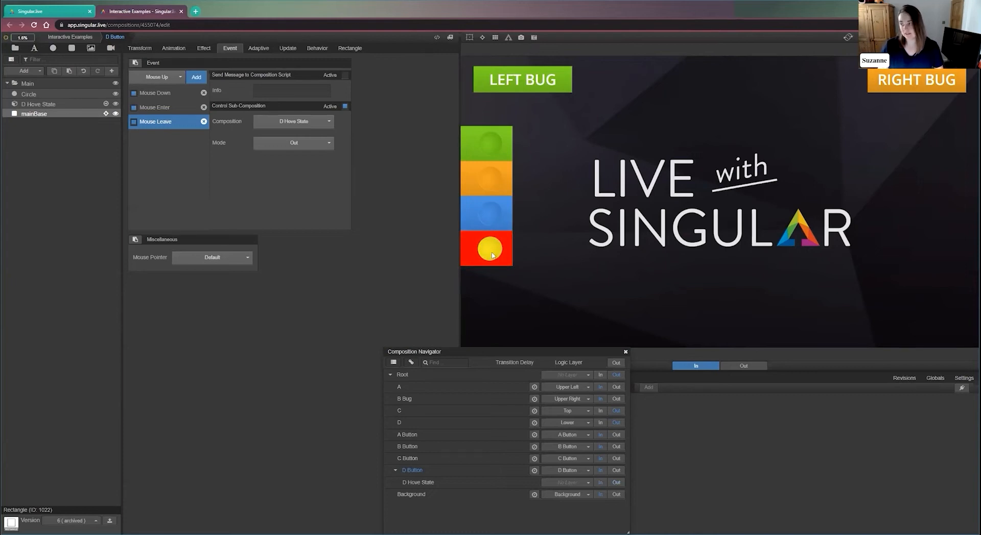
# Try D Hove State above Circle in the element order, test the hover, and put it back below Circle.
pyautogui.moveTo(56, 104); pyautogui.dragTo(57, 93)
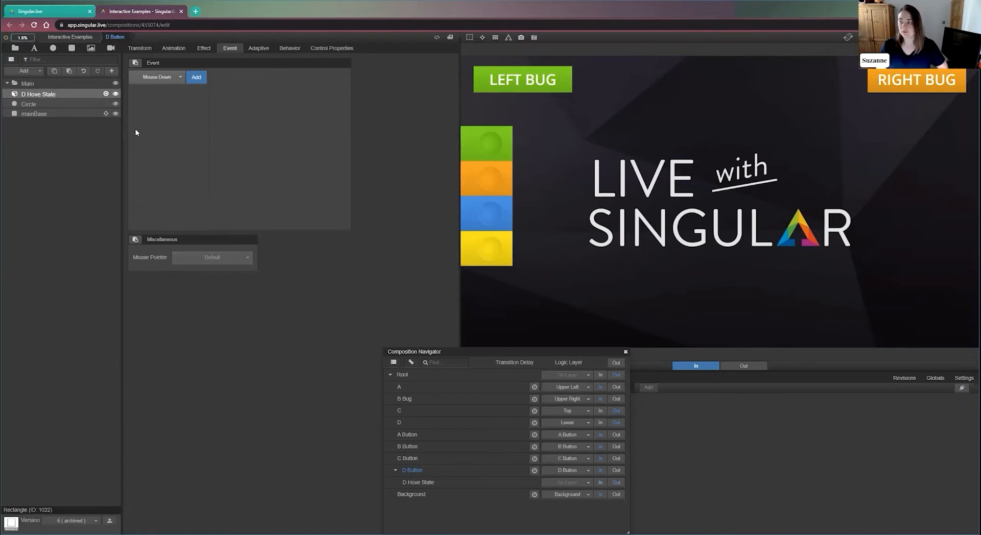
pyautogui.moveTo(484, 247)
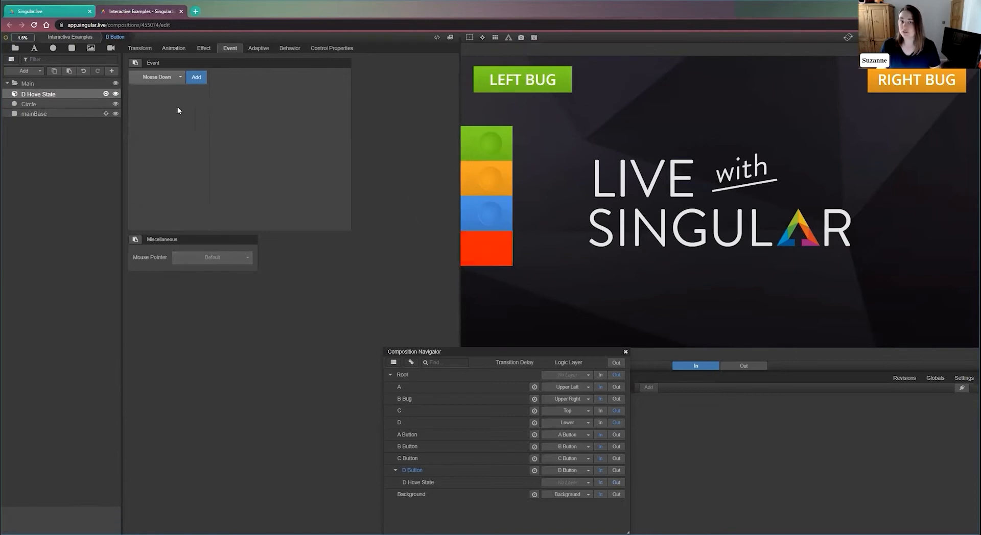
pyautogui.moveTo(77, 95); pyautogui.dragTo(75, 106)
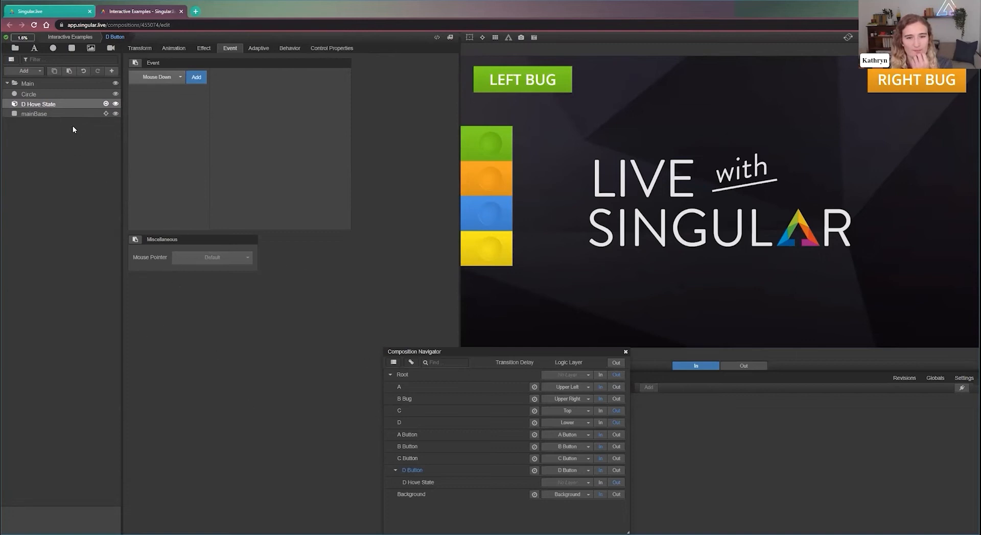
# Select mainBase and trigger the yellow and blue buttons in the preview to toggle the D and C graphics.
pyautogui.click(76, 113)
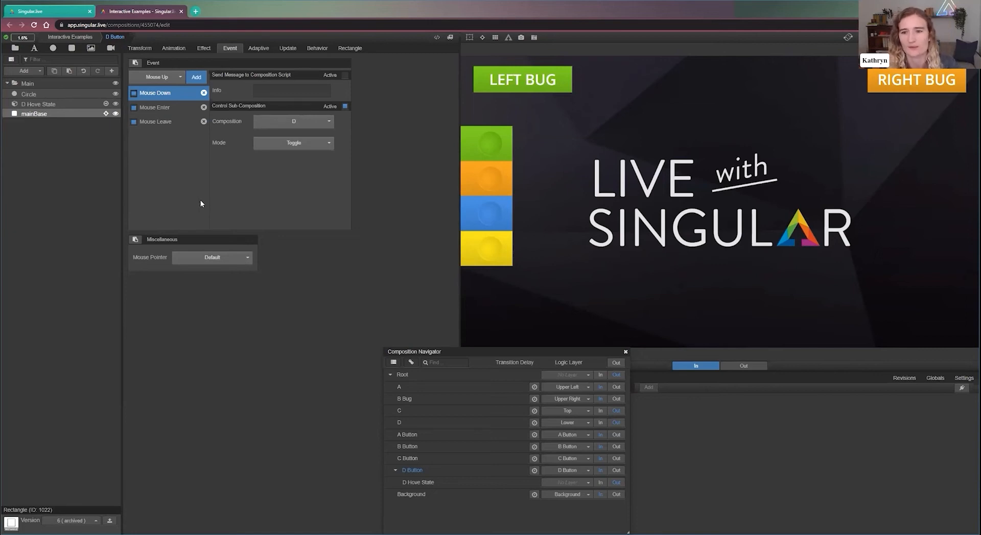
pyautogui.click(489, 251)
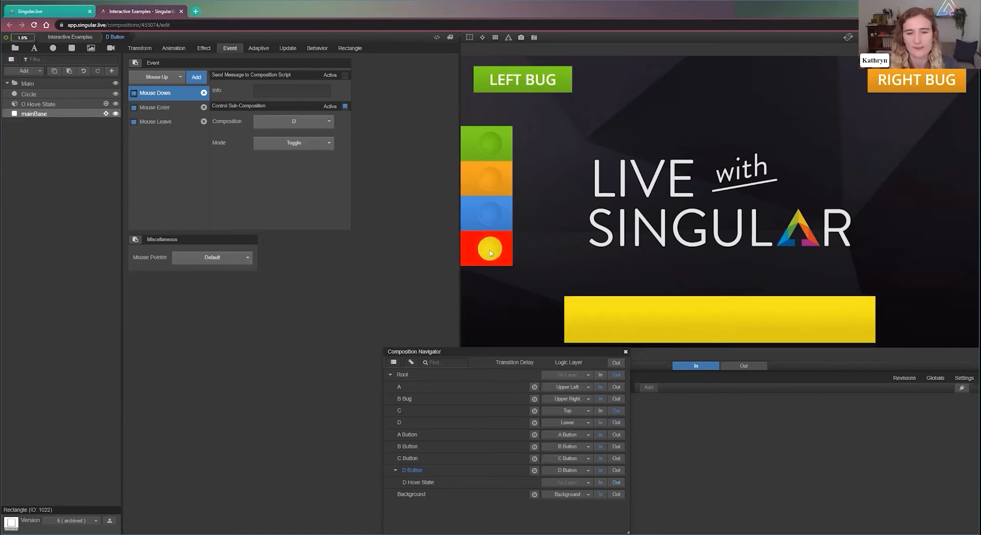
pyautogui.click(475, 213)
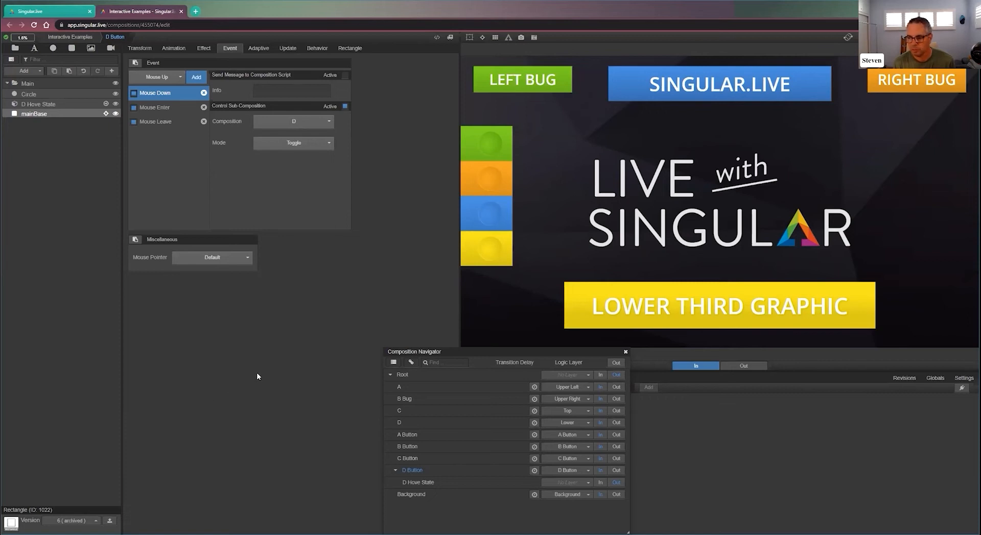
# Try sending a composition script message with the info text buttonMouse on mainBase's Mouse Down event, and deactivate it again.
pyautogui.moveTo(423, 353); pyautogui.dragTo(173, 325)
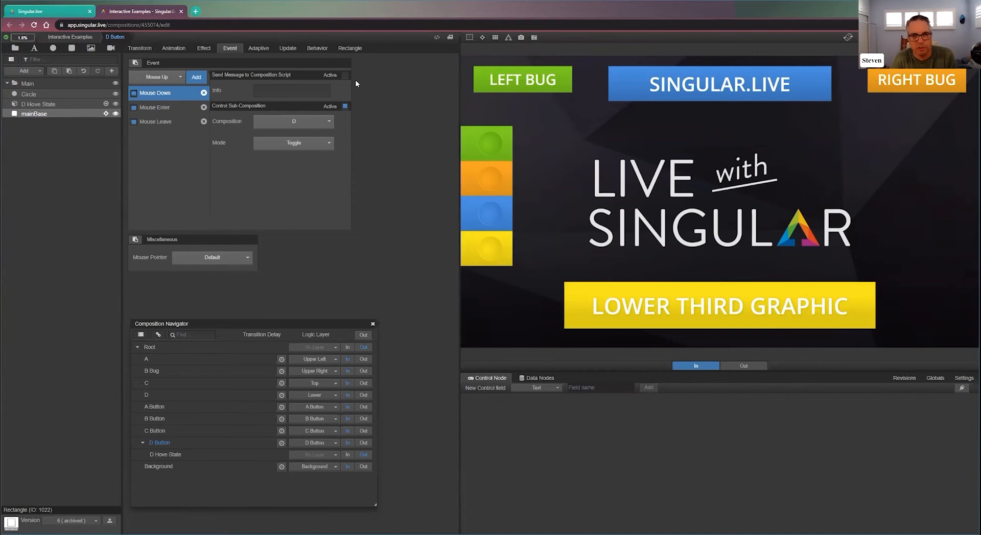
pyautogui.click(286, 93)
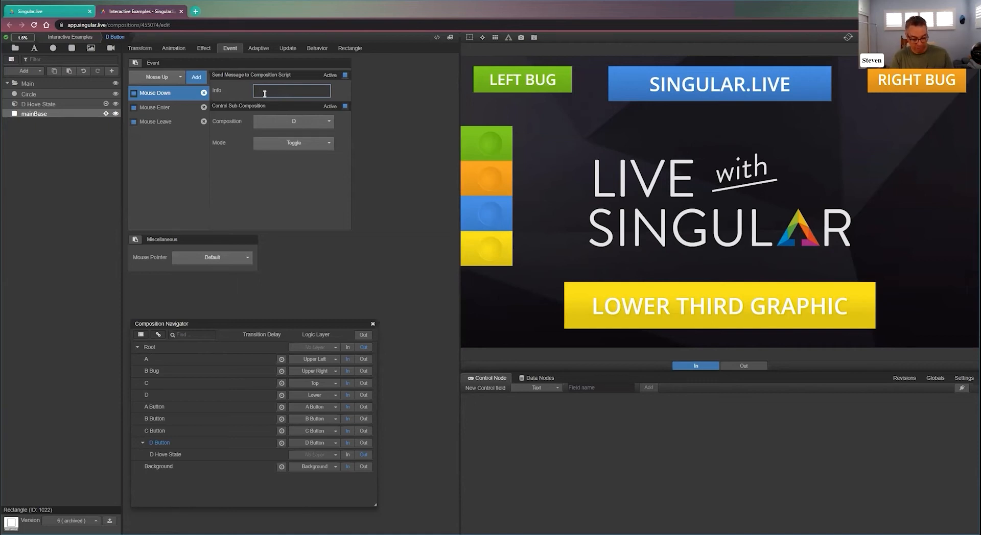
pyautogui.write('buttonM')
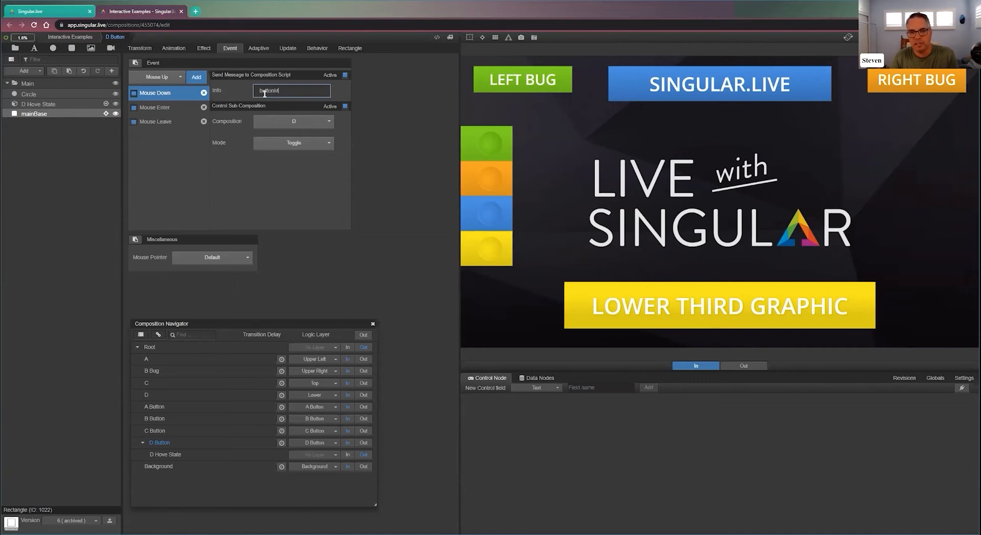
pyautogui.write('ouse')
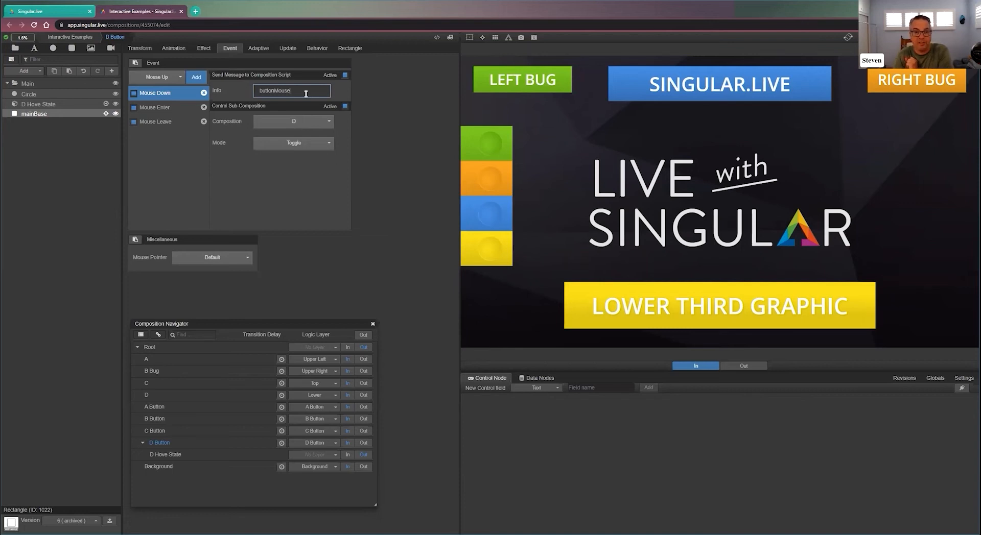
pyautogui.moveTo(305, 94); pyautogui.dragTo(225, 97)
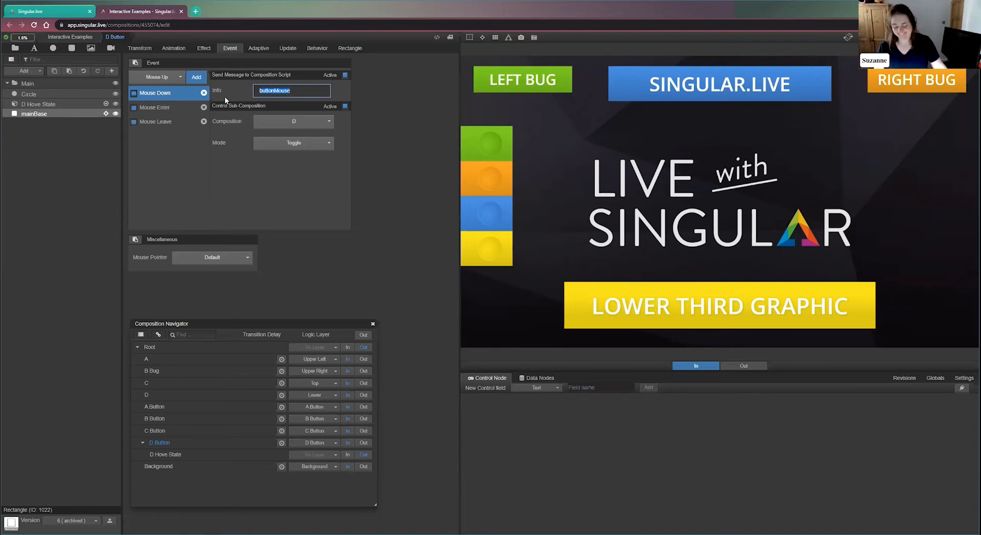
pyautogui.press('BackSpace')
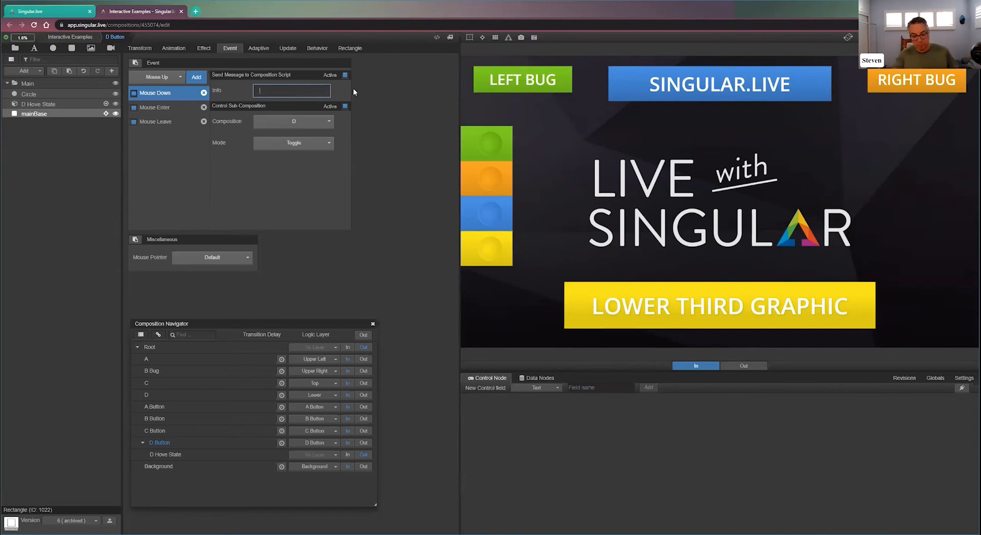
pyautogui.click(345, 76)
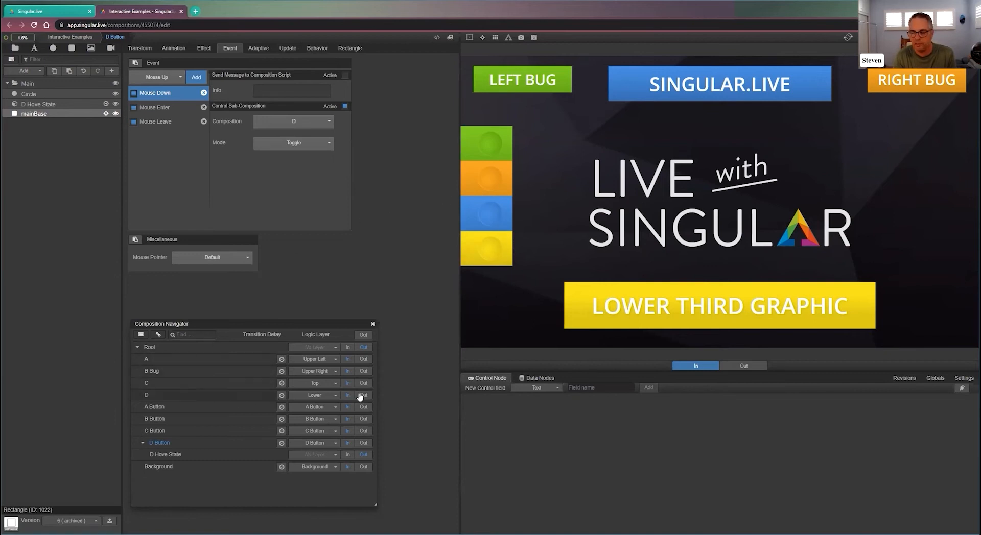
# Open the A Button composition to examine its animation timelines and display the interactive areas over the preview's buttons.
pyautogui.click(172, 408)
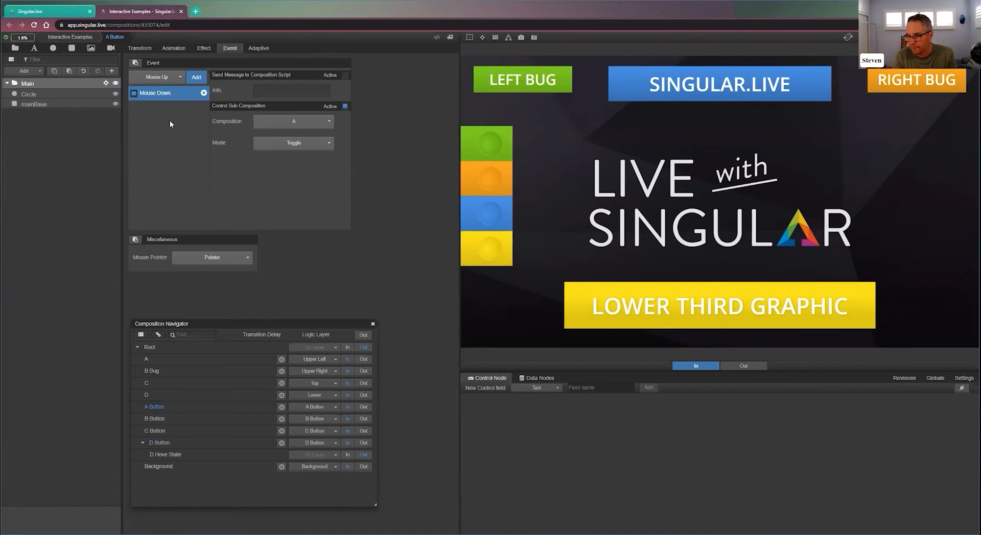
pyautogui.click(171, 49)
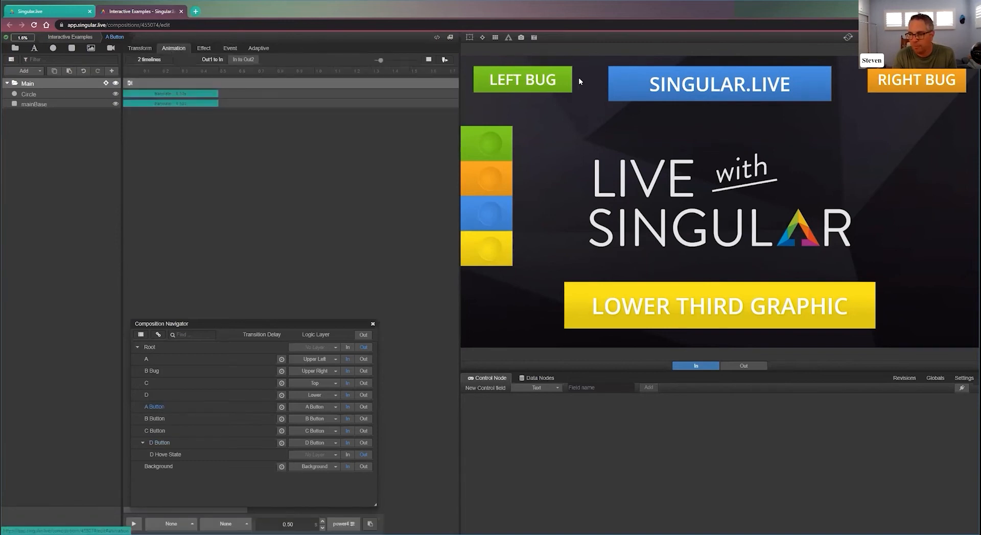
pyautogui.click(482, 38)
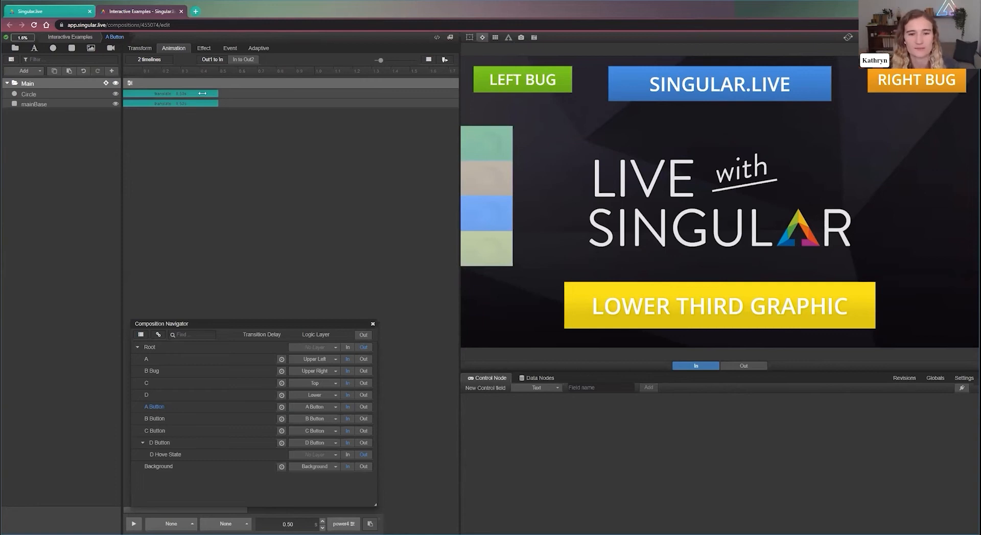
# Create a Studio control app from the Interactive Examples composition in the dashboard and show the app's details.
pyautogui.click(59, 13)
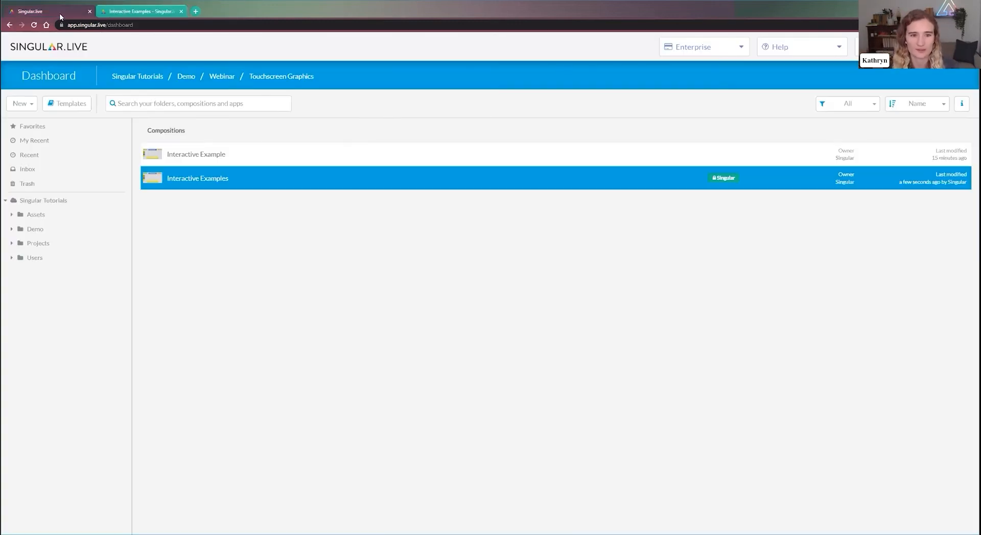
pyautogui.rightClick(218, 177)
pyautogui.moveTo(240, 201)
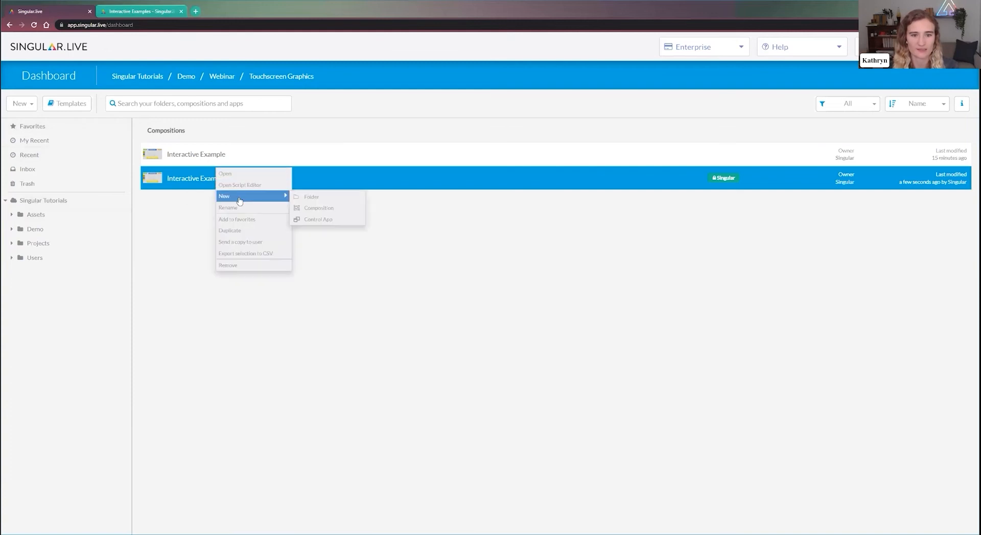
pyautogui.click(321, 219)
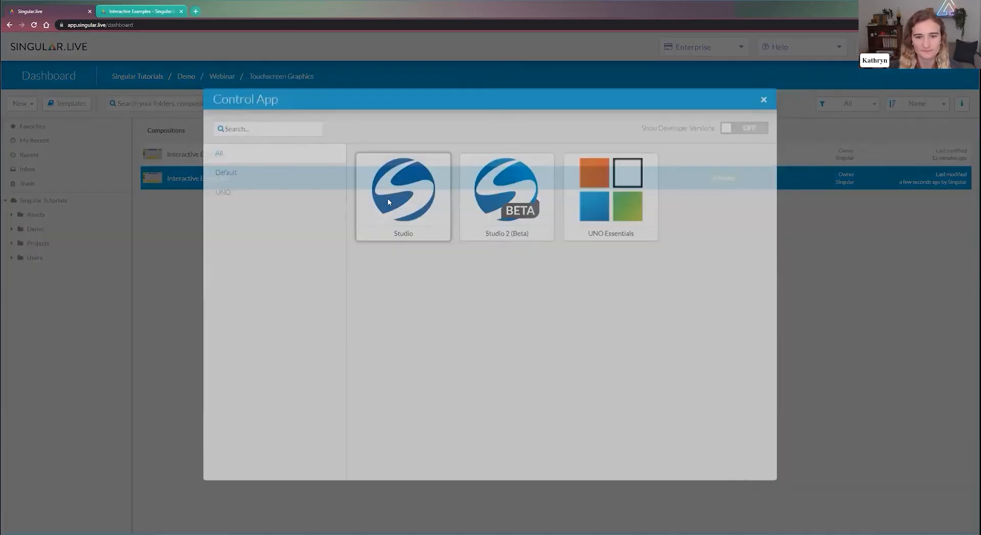
pyautogui.click(388, 198)
pyautogui.click(445, 170)
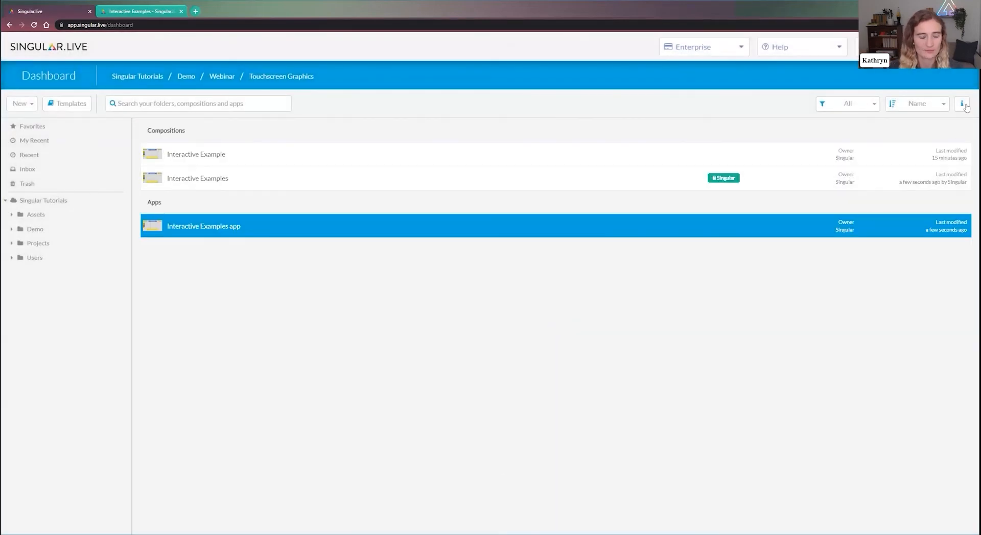
pyautogui.click(963, 105)
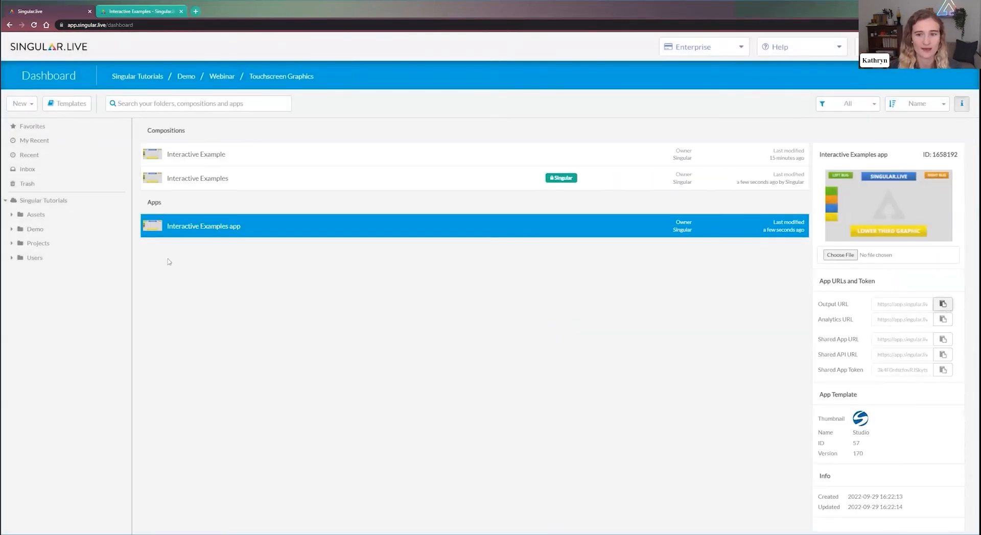